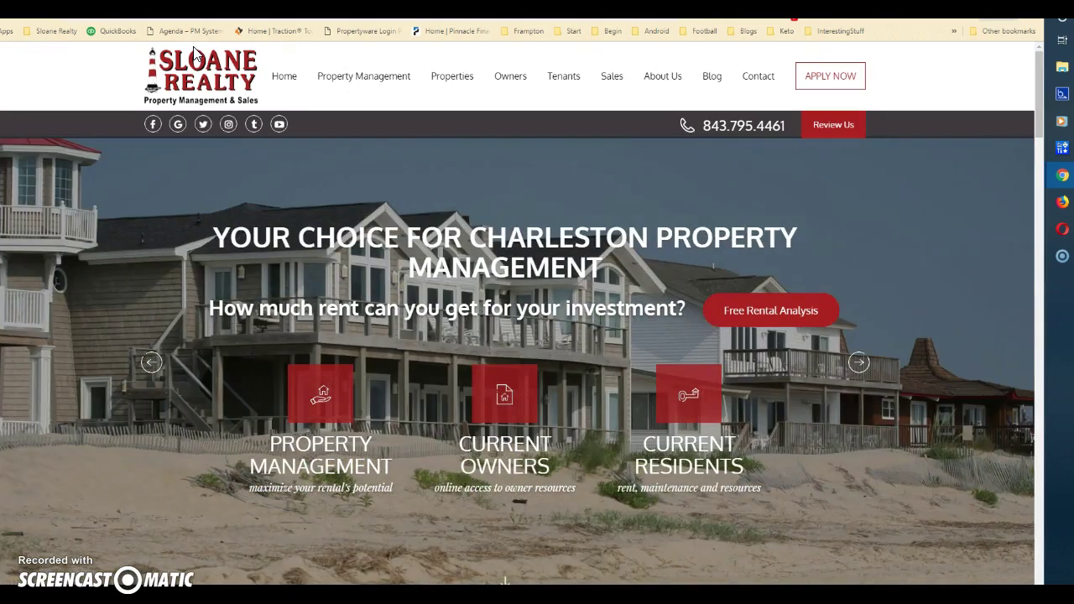
Open the Owner Login page and bring up the email address field's saved sign-in suggestions.
{"action": "mouse_move", "coordinate": [506, 80]}
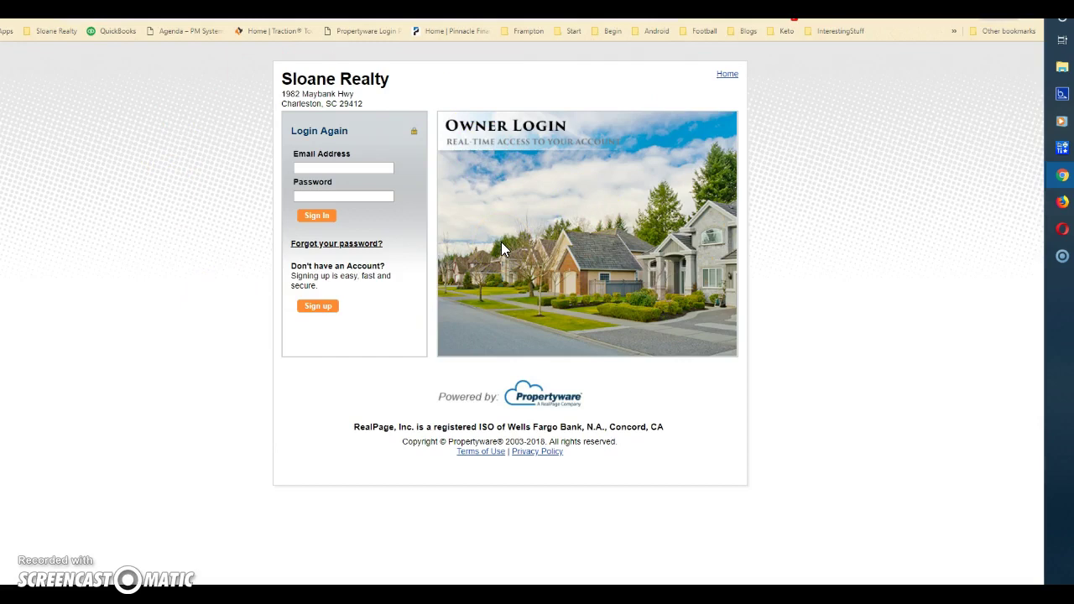
{"action": "left_click", "coordinate": [381, 170]}
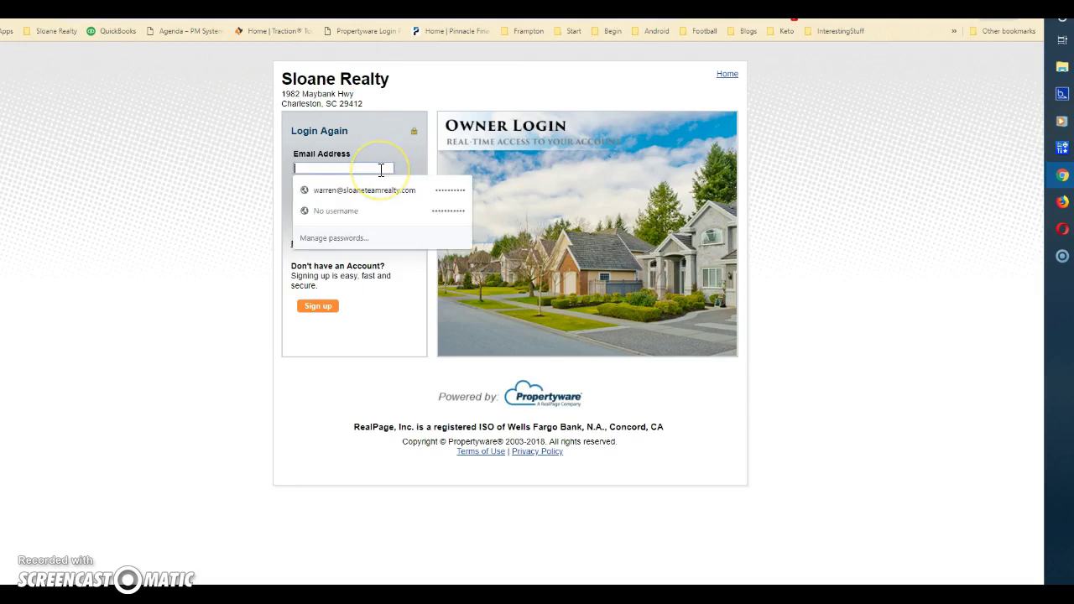
{"action": "left_click", "coordinate": [216, 240]}
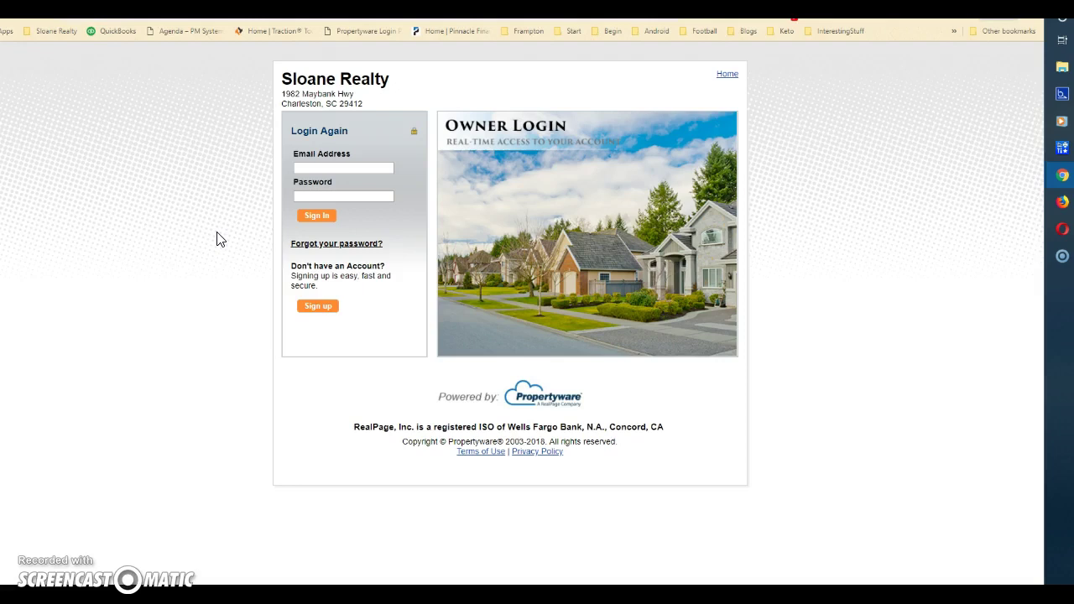
{"action": "left_click", "coordinate": [222, 221]}
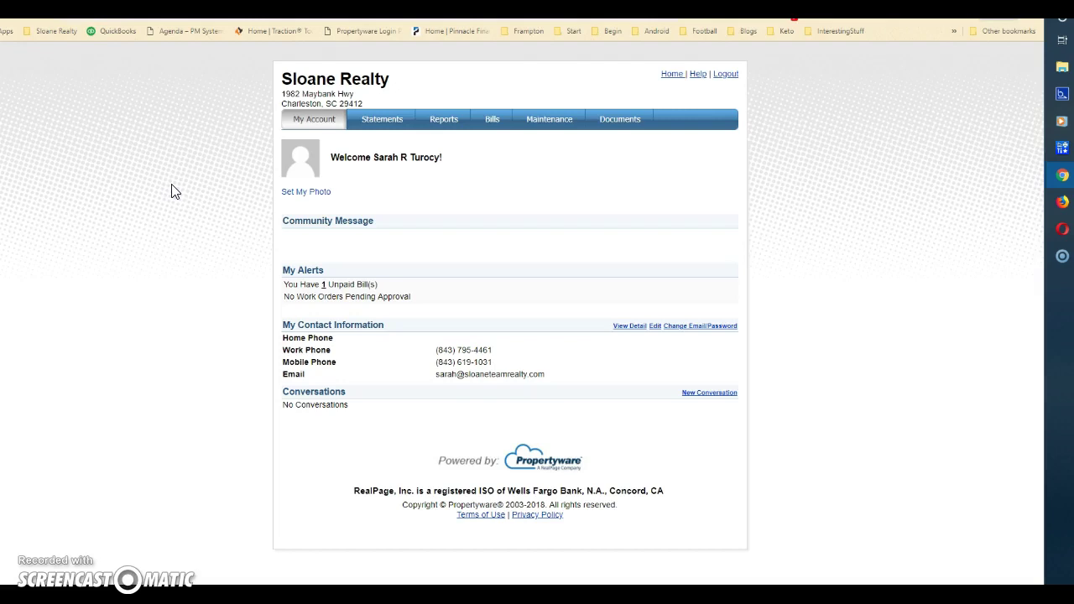
Open the owner statements and review the statement periods and the Draws and Contributions list.
{"action": "left_click", "coordinate": [145, 155]}
{"action": "left_click", "coordinate": [708, 393]}
{"action": "left_click", "coordinate": [379, 120]}
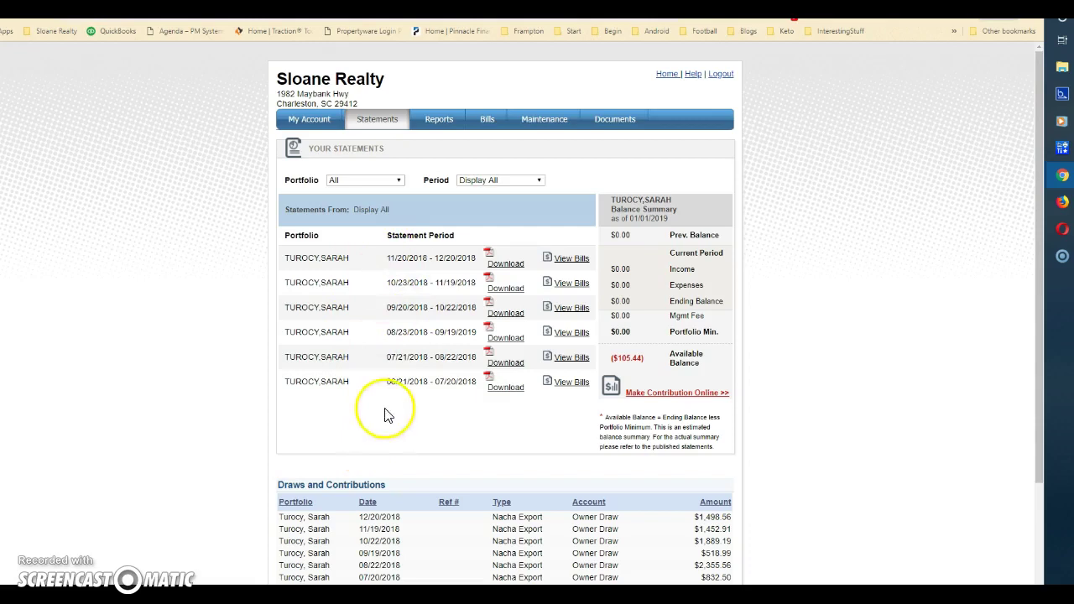
{"action": "scroll", "coordinate": [397, 322], "scroll_direction": "down", "scroll_amount": 2}
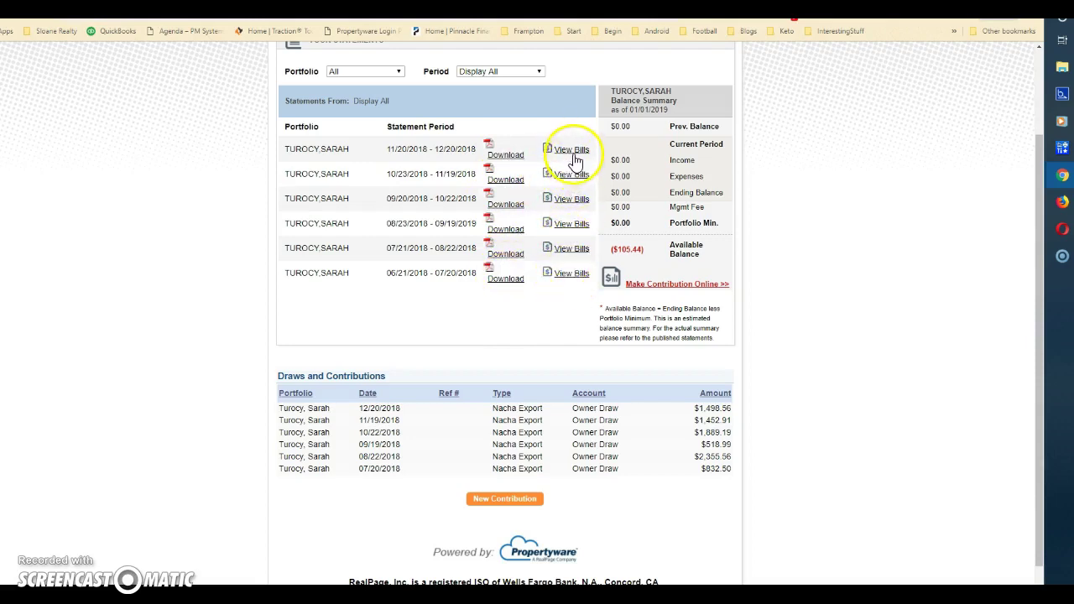
{"action": "scroll", "coordinate": [532, 302], "scroll_direction": "down", "scroll_amount": 1}
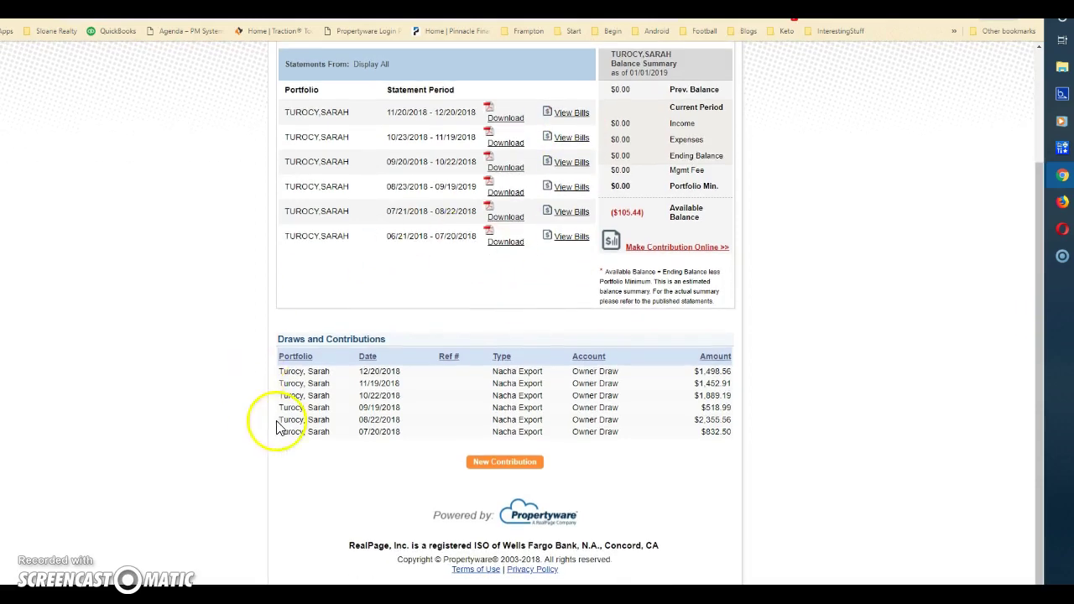
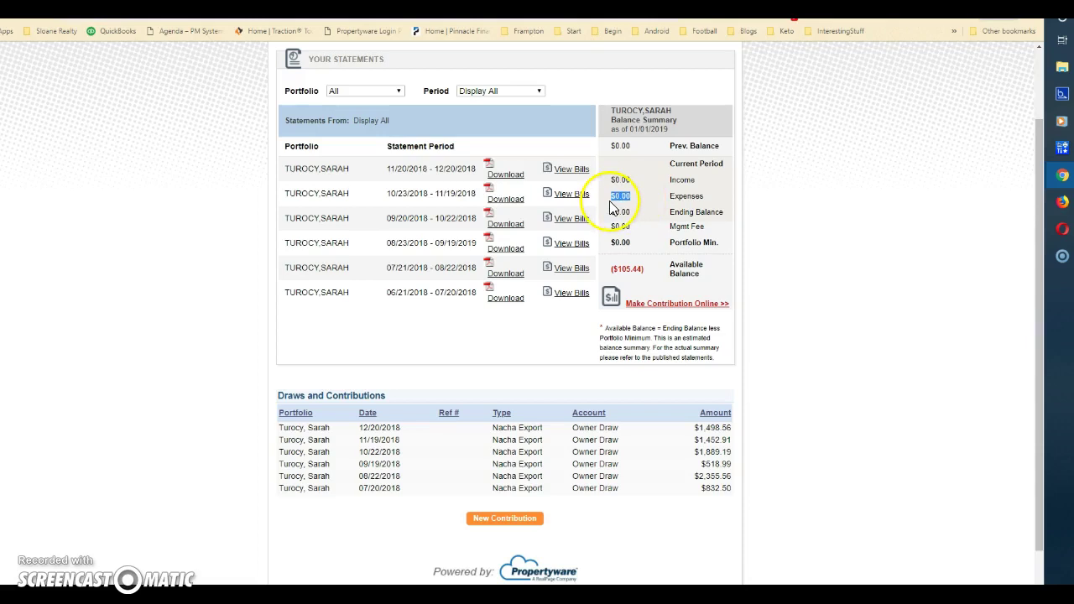
Highlight the ending balance and the available balance in the statements' balance summary.
{"action": "left_click", "coordinate": [637, 216]}
{"action": "left_click_drag", "start_coordinate": [610, 212], "coordinate": [631, 212]}
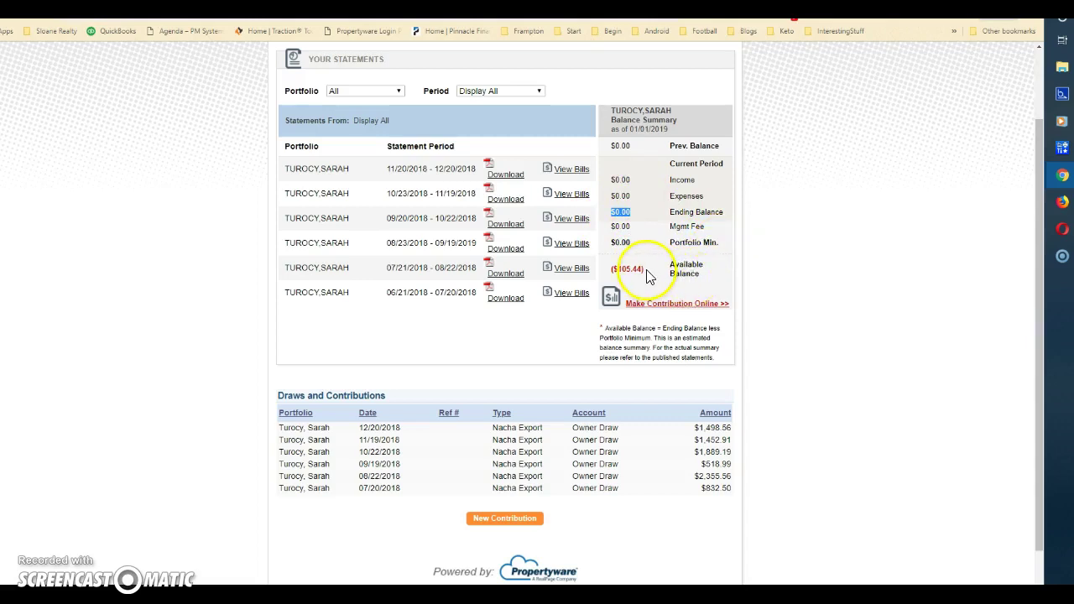
{"action": "left_click_drag", "start_coordinate": [597, 269], "coordinate": [647, 270]}
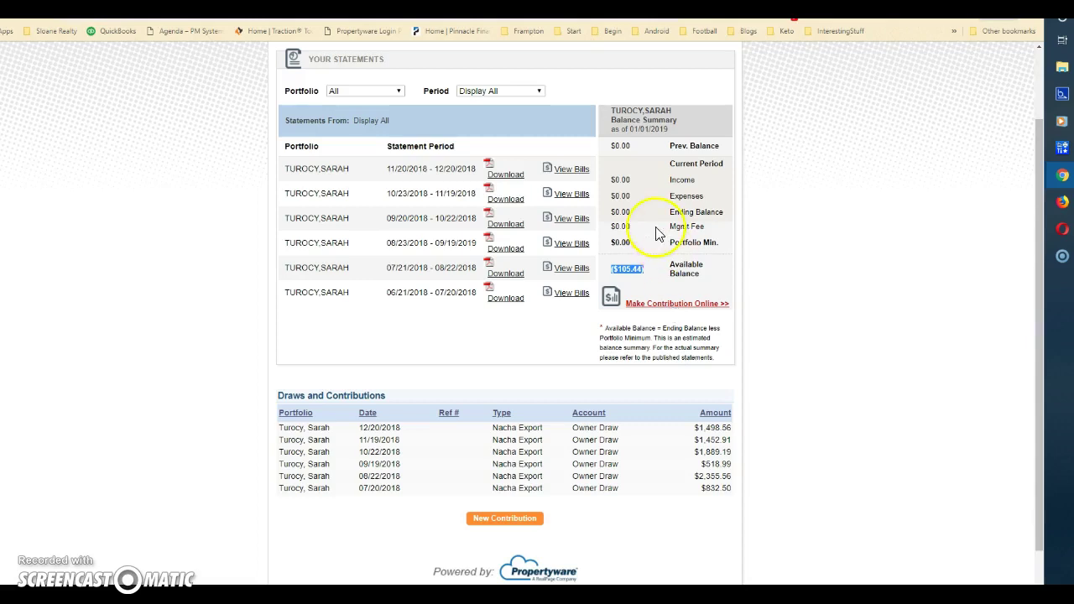
View the owner's available reports and switch to the bills list.
{"action": "scroll", "coordinate": [544, 220], "scroll_direction": "up", "scroll_amount": 1}
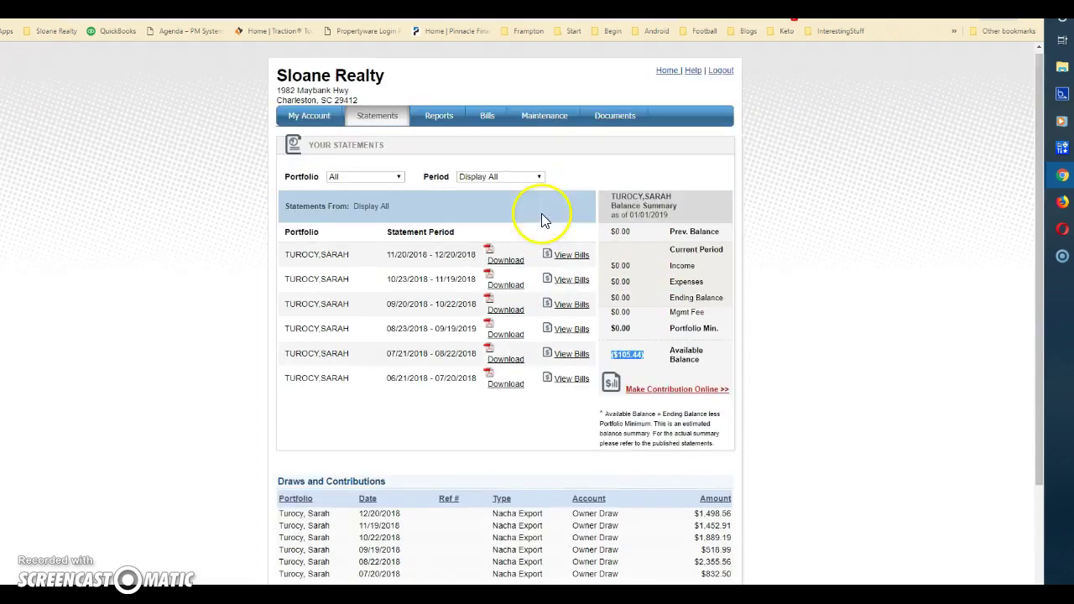
{"action": "left_click", "coordinate": [436, 119]}
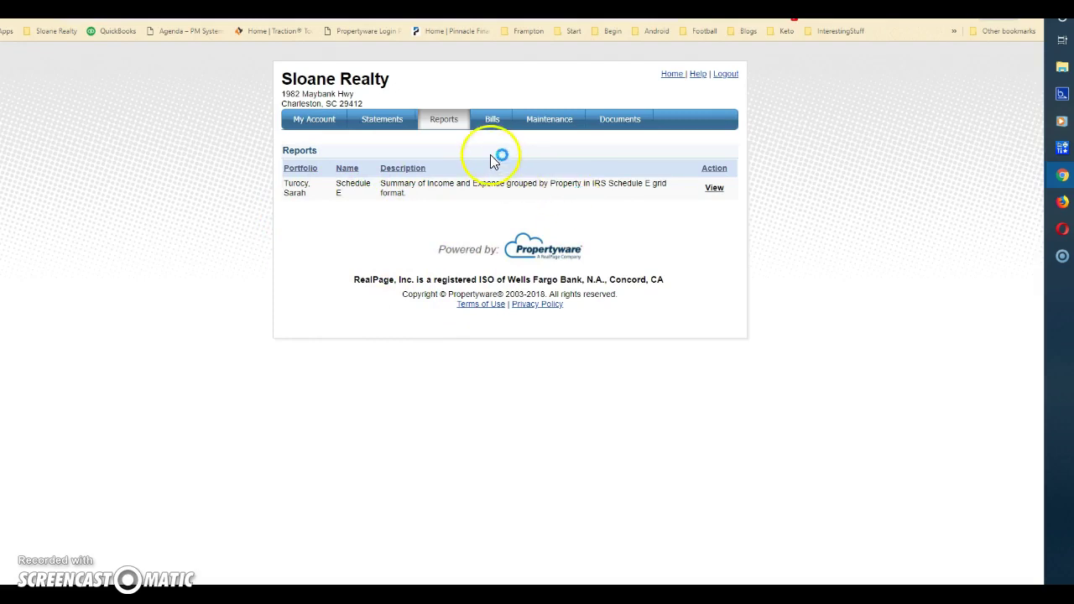
{"action": "left_click", "coordinate": [490, 122]}
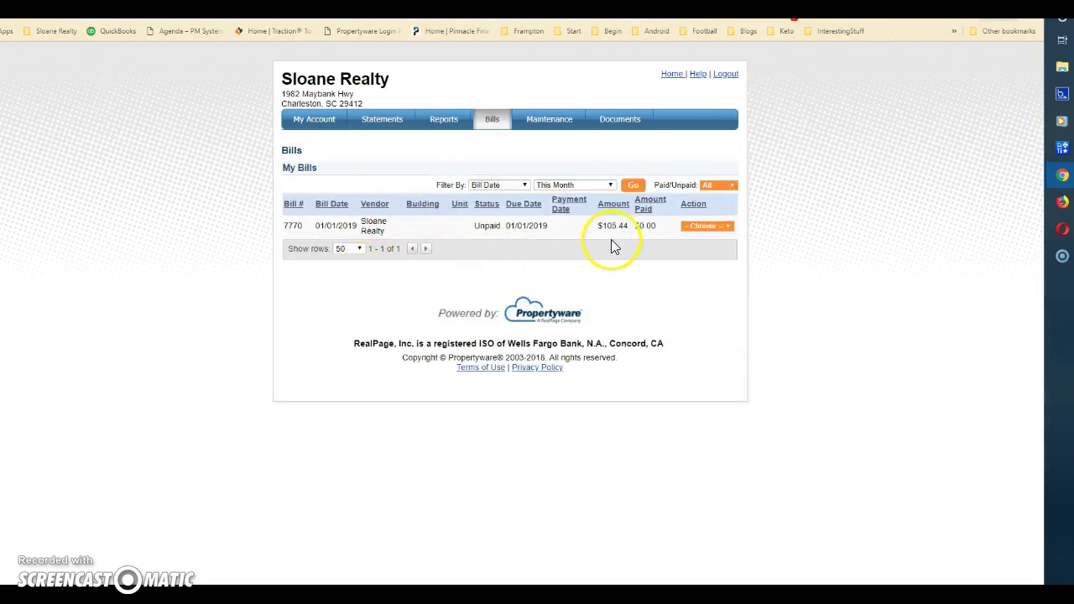
Keep Bill Date as the bills filter and look through the available date ranges.
{"action": "mouse_move", "coordinate": [426, 187]}
{"action": "left_mouse_down"}
{"action": "mouse_move", "coordinate": [615, 190]}
{"action": "mouse_move", "coordinate": [439, 182]}
{"action": "left_mouse_up"}
{"action": "left_click", "coordinate": [443, 185]}
{"action": "left_click", "coordinate": [494, 187]}
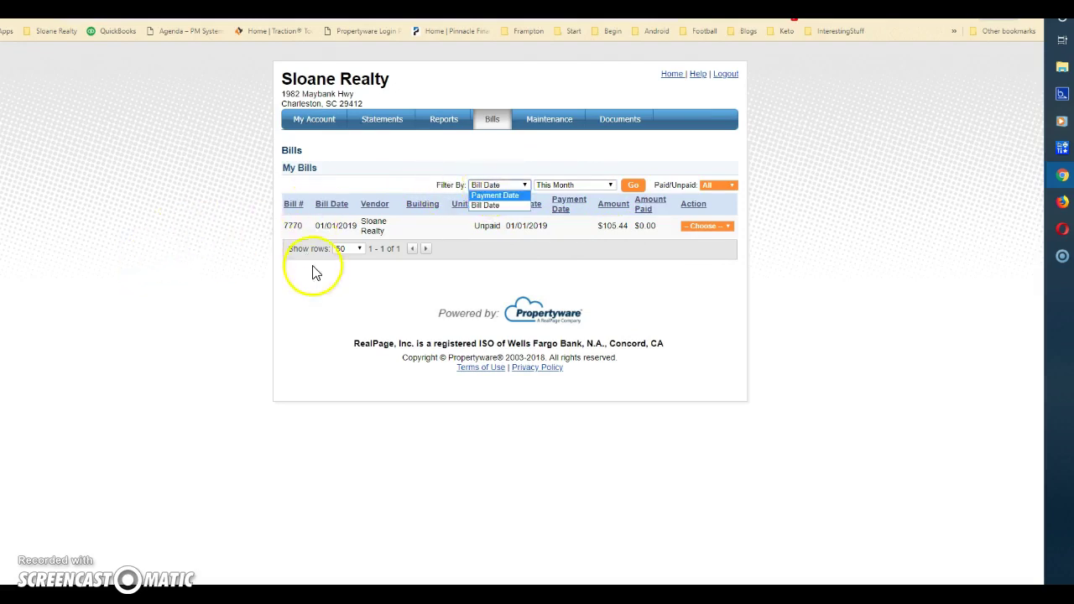
{"action": "left_click", "coordinate": [491, 205]}
{"action": "left_click", "coordinate": [568, 186]}
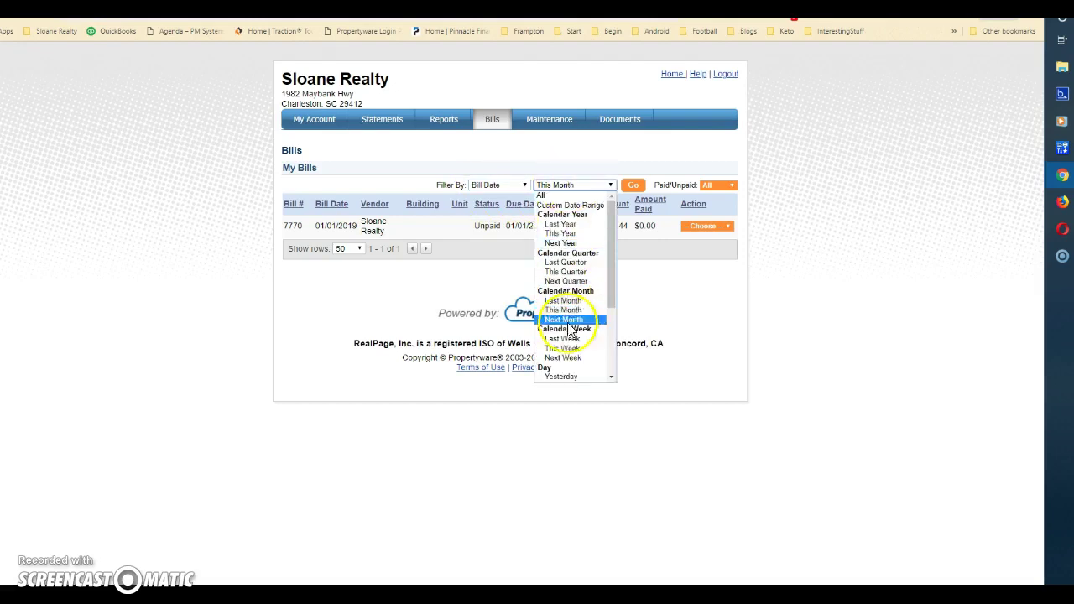
{"action": "scroll", "coordinate": [580, 355], "scroll_direction": "down", "scroll_amount": 3}
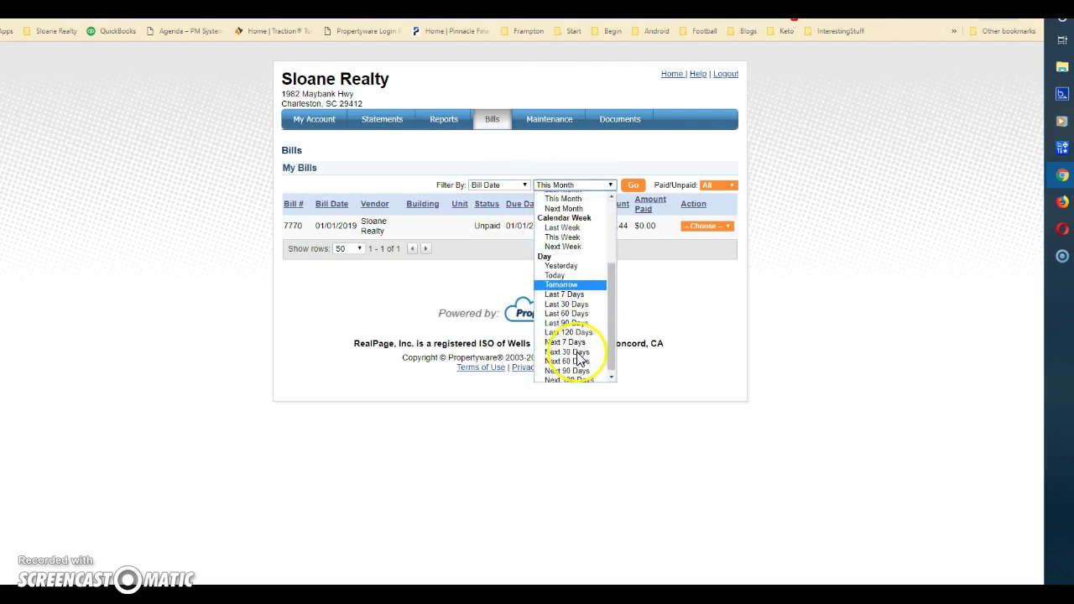
{"action": "scroll", "coordinate": [588, 353], "scroll_direction": "up", "scroll_amount": 3}
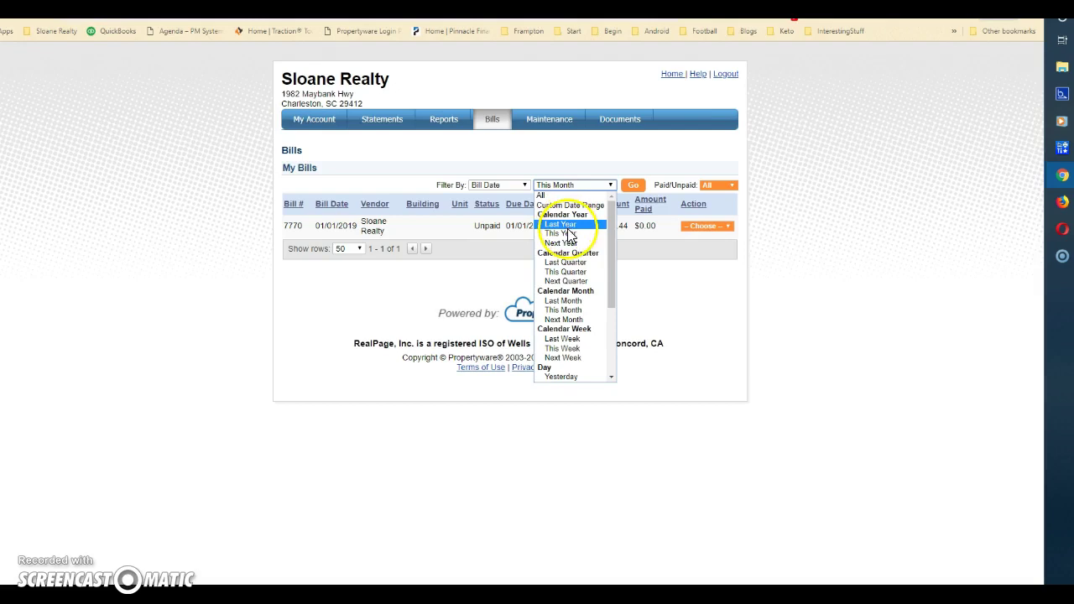
{"action": "left_click", "coordinate": [508, 191]}
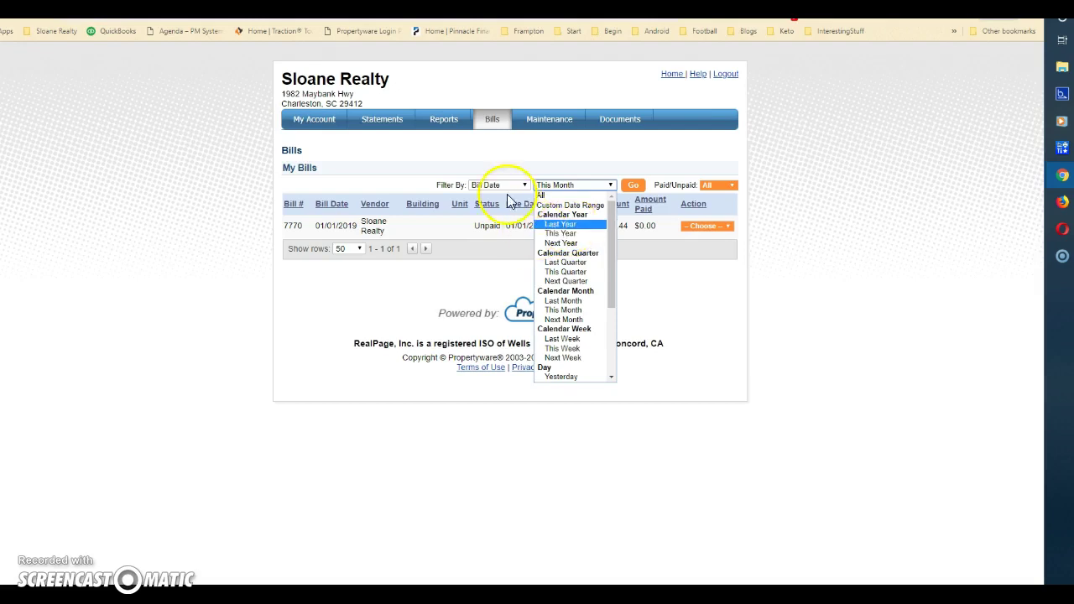
Filter the bills by bill date to Last Year and review the listed bills.
{"action": "left_click", "coordinate": [557, 184]}
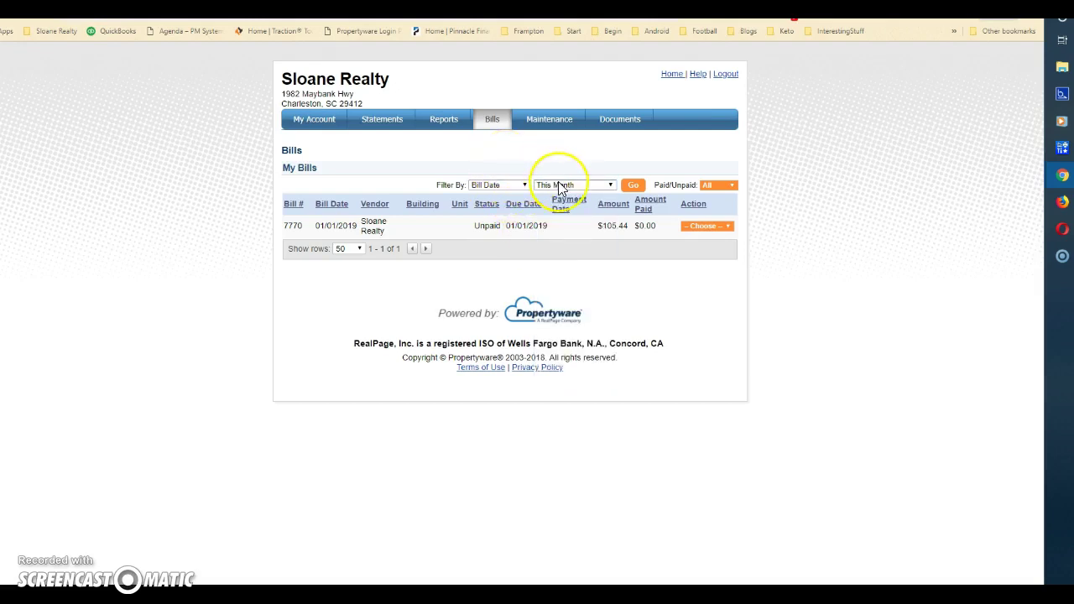
{"action": "left_click", "coordinate": [561, 224]}
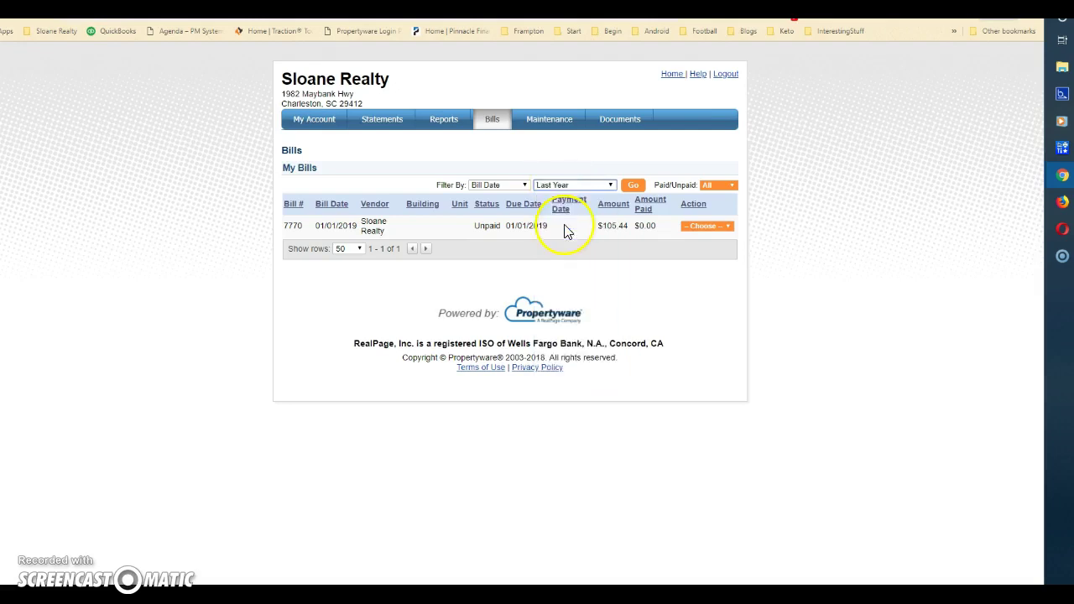
{"action": "left_click", "coordinate": [633, 184]}
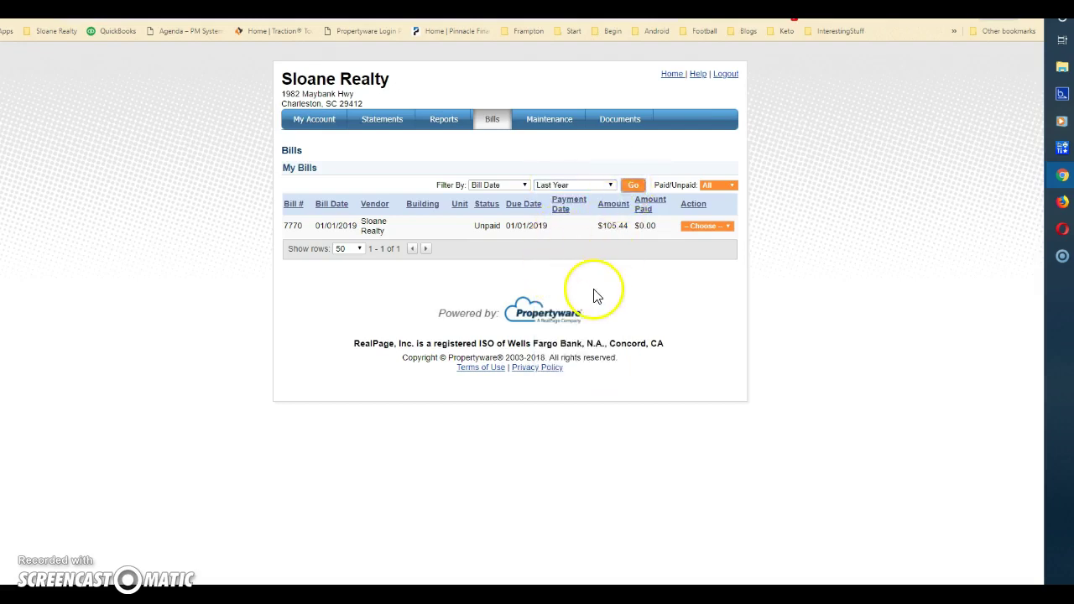
{"action": "scroll", "coordinate": [585, 245], "scroll_direction": "down", "scroll_amount": 5}
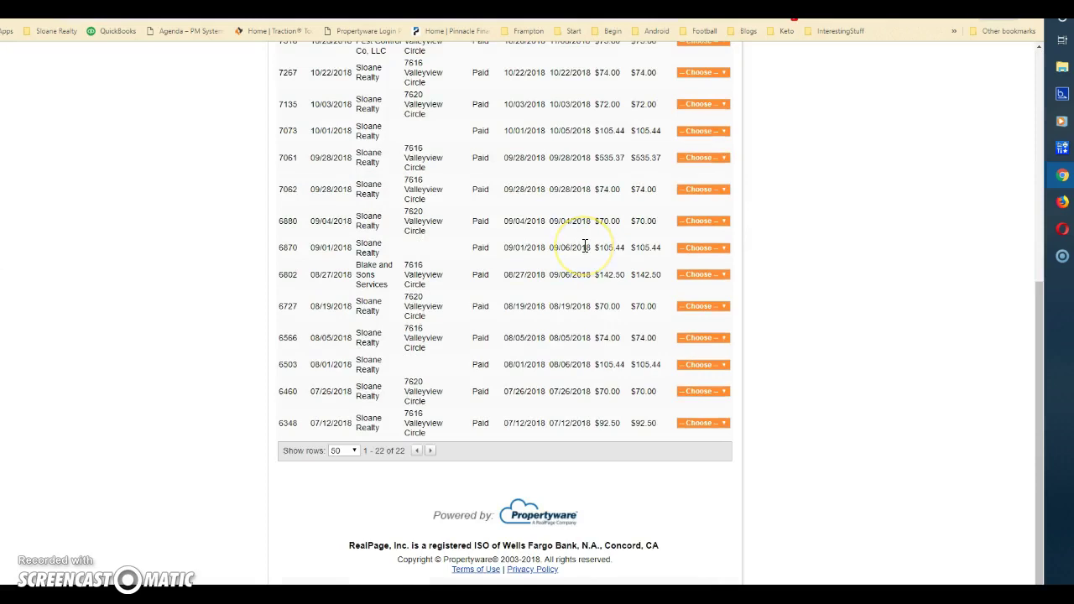
{"action": "scroll", "coordinate": [585, 245], "scroll_direction": "up", "scroll_amount": 2}
{"action": "scroll", "coordinate": [585, 245], "scroll_direction": "up", "scroll_amount": 3}
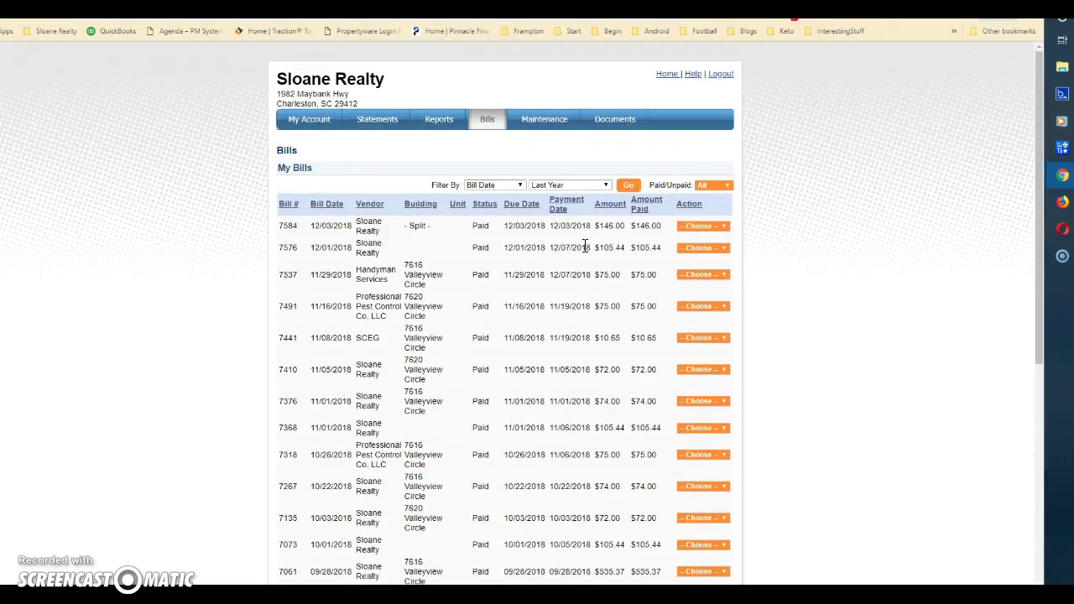
Filter the bills to This Month and highlight the unpaid bill's amount.
{"action": "left_click", "coordinate": [571, 185]}
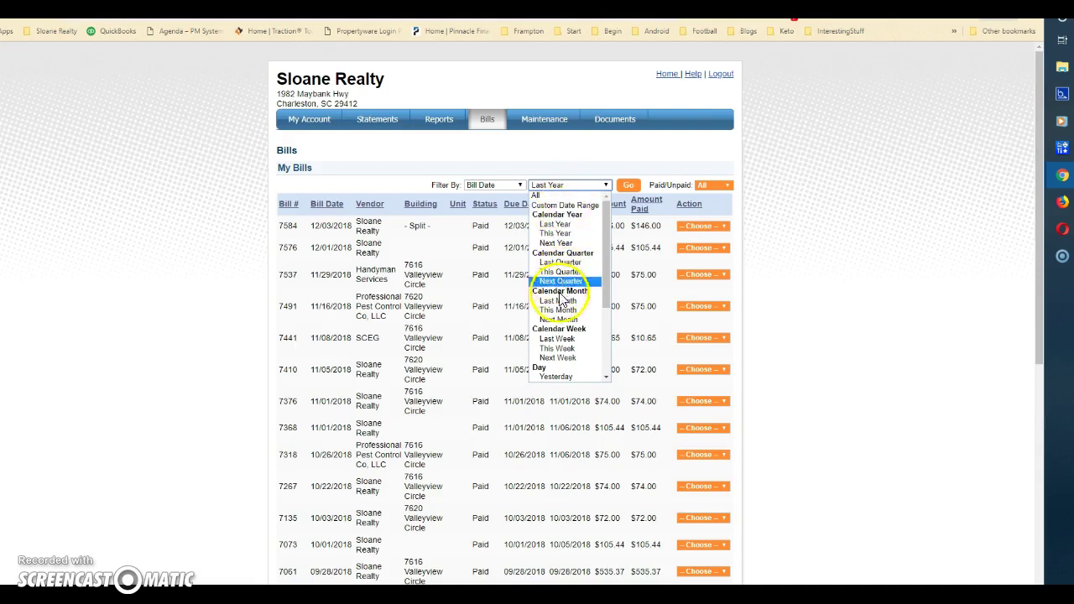
{"action": "left_click", "coordinate": [558, 311]}
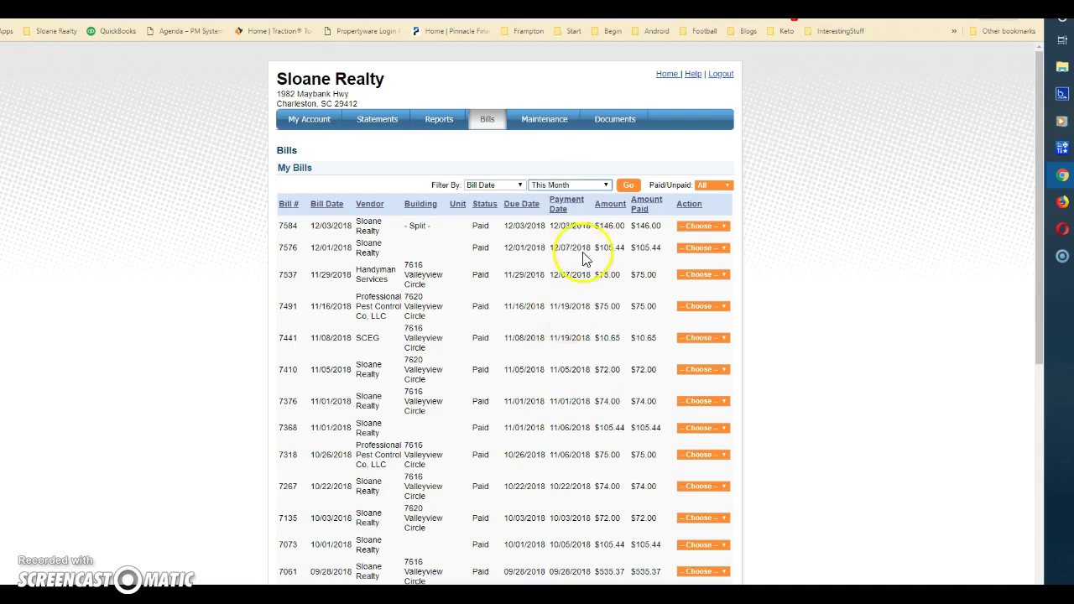
{"action": "left_click", "coordinate": [628, 187]}
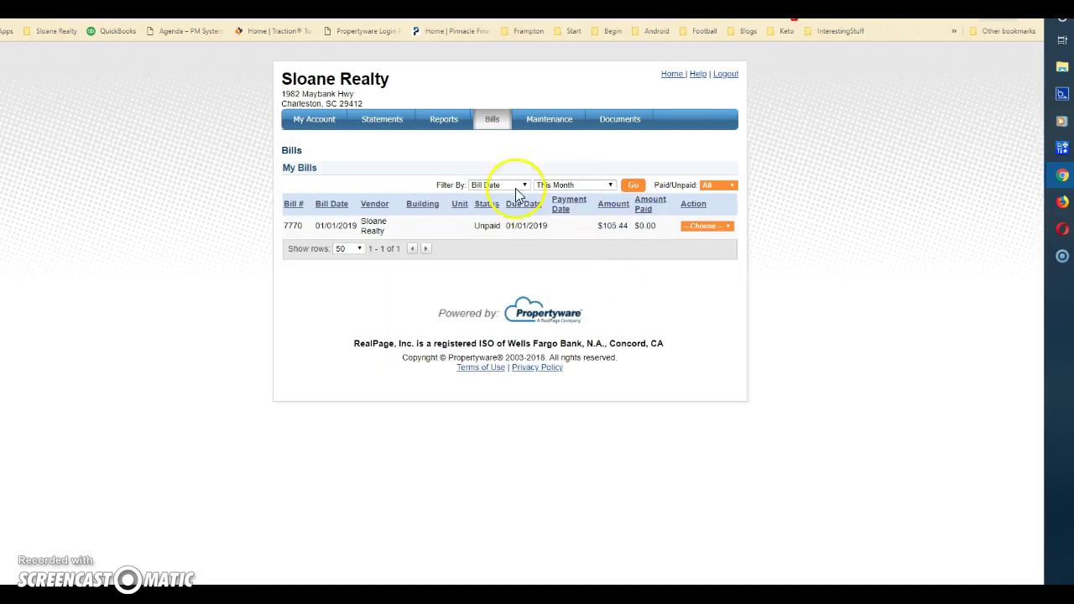
{"action": "left_click_drag", "start_coordinate": [631, 227], "coordinate": [598, 227]}
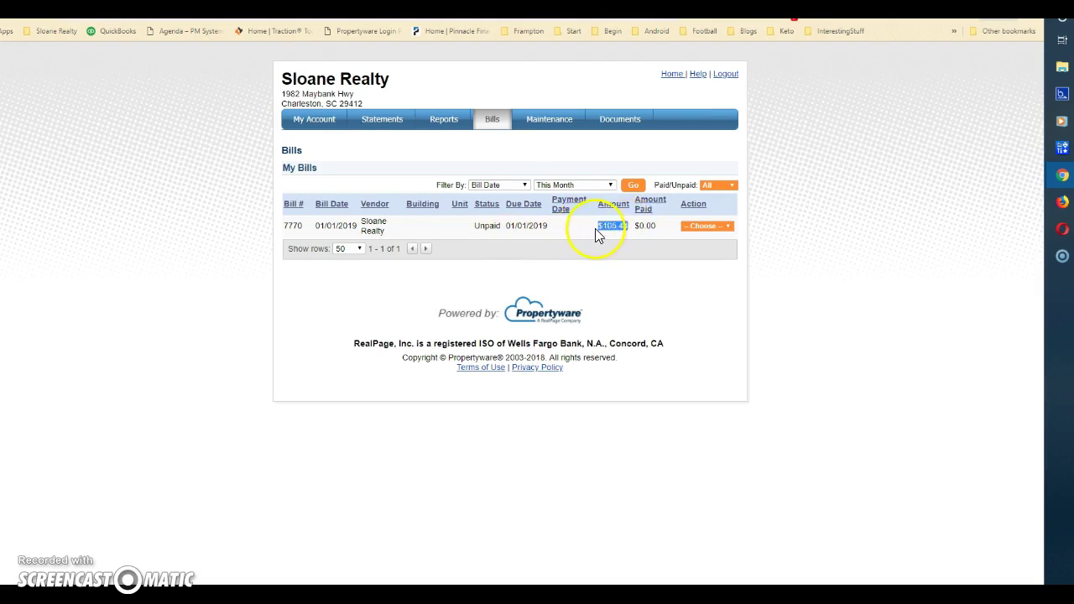
Highlight the available balance in the statements and compare it with the unpaid bill's amount in the bills list.
{"action": "left_click", "coordinate": [378, 126]}
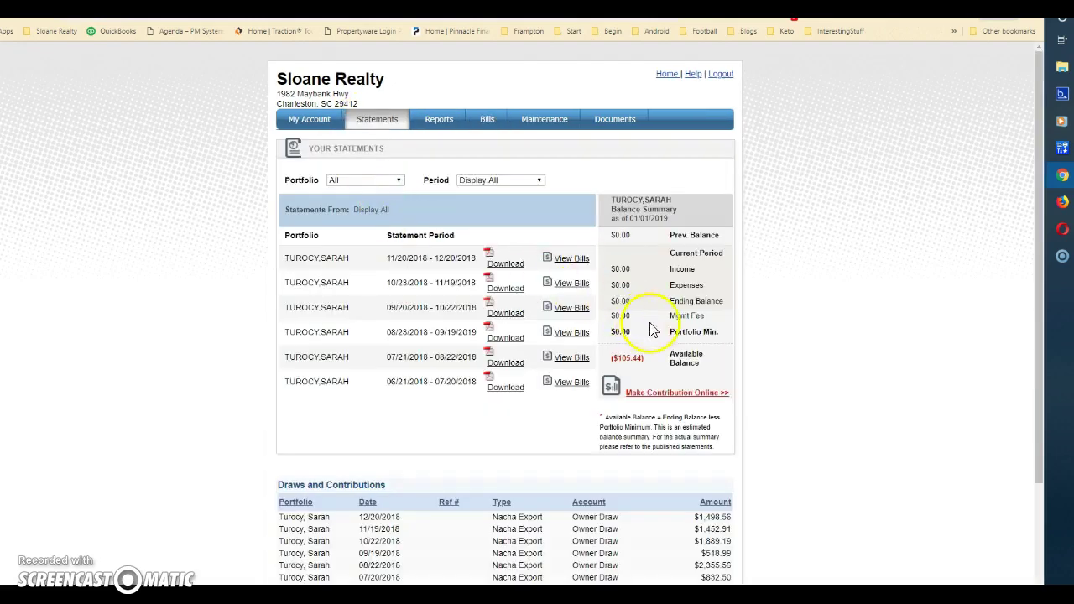
{"action": "left_click_drag", "start_coordinate": [654, 366], "coordinate": [610, 359]}
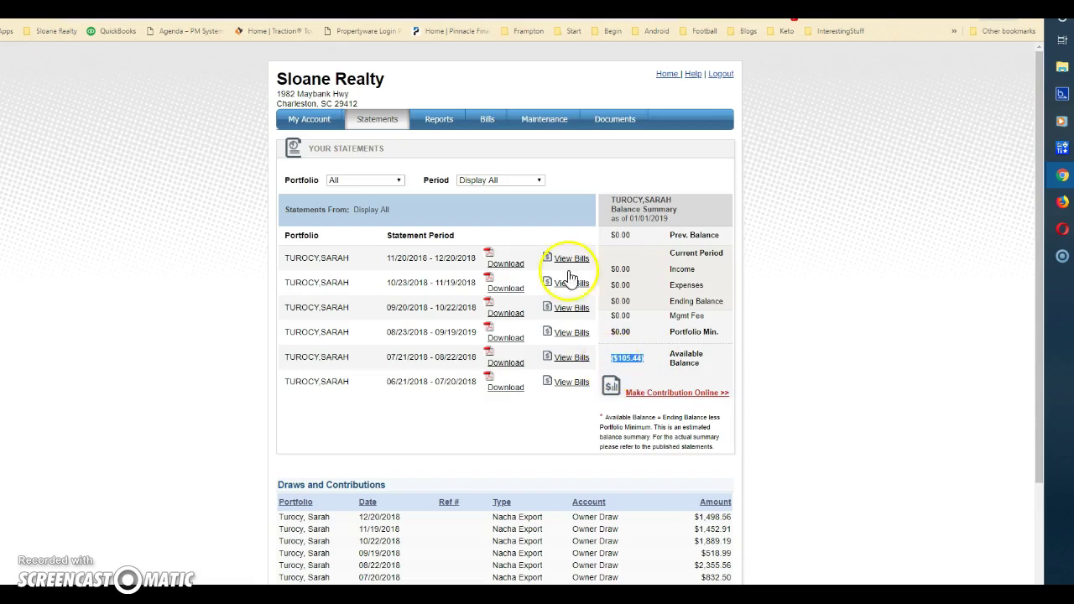
{"action": "left_click", "coordinate": [479, 121]}
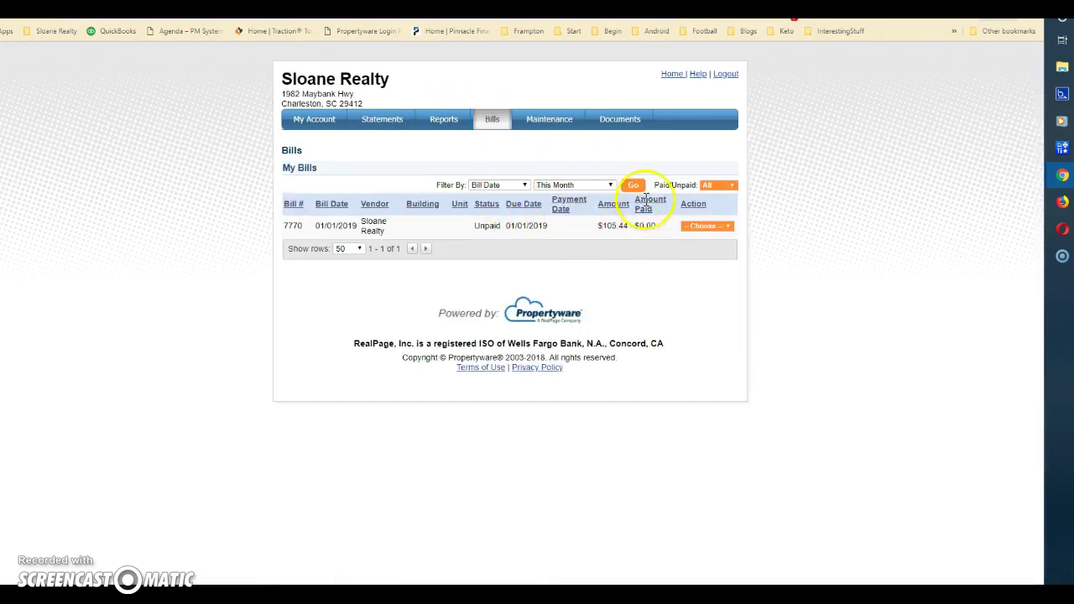
{"action": "left_click_drag", "start_coordinate": [632, 226], "coordinate": [585, 227]}
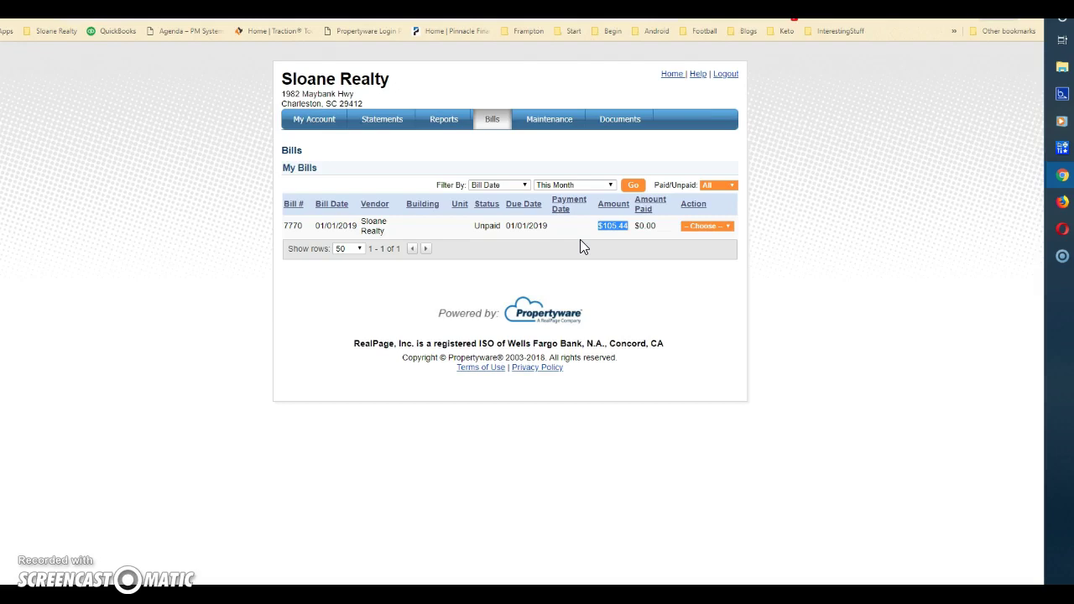
{"action": "left_click", "coordinate": [606, 228]}
{"action": "left_click", "coordinate": [620, 230]}
Check the actions offered for the unpaid bill and the choices of the Paid/Unpaid filter.
{"action": "left_click", "coordinate": [723, 228]}
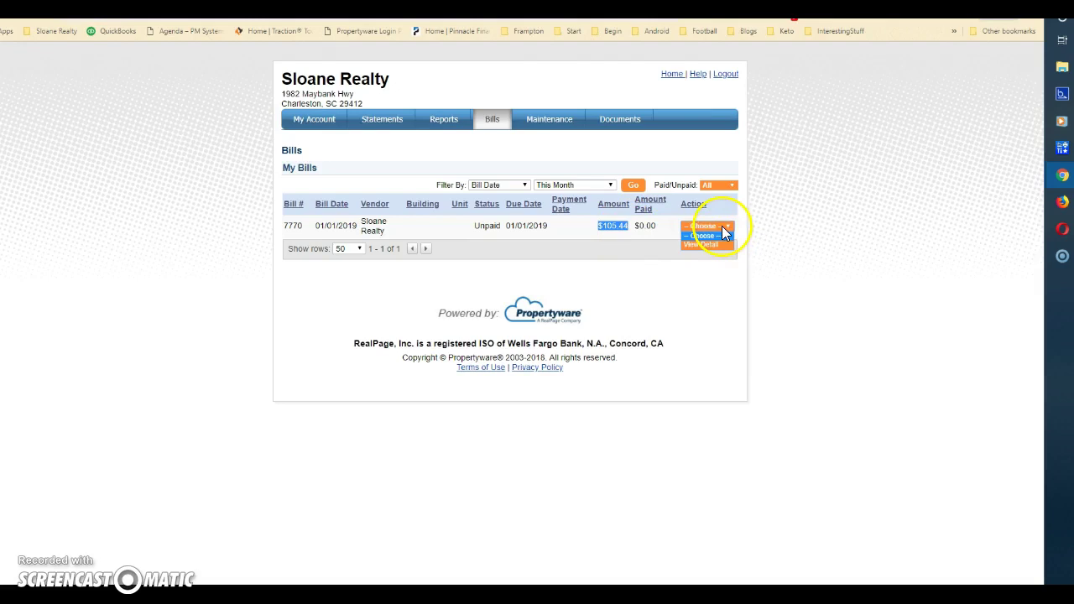
{"action": "left_click", "coordinate": [719, 246]}
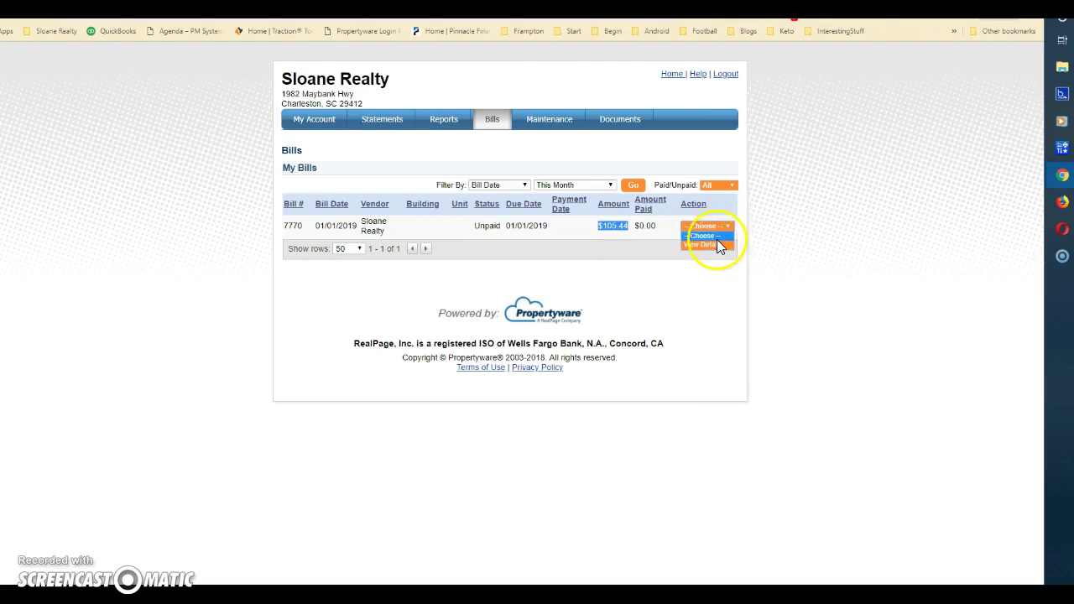
{"action": "left_click", "coordinate": [716, 225]}
{"action": "left_click", "coordinate": [712, 183]}
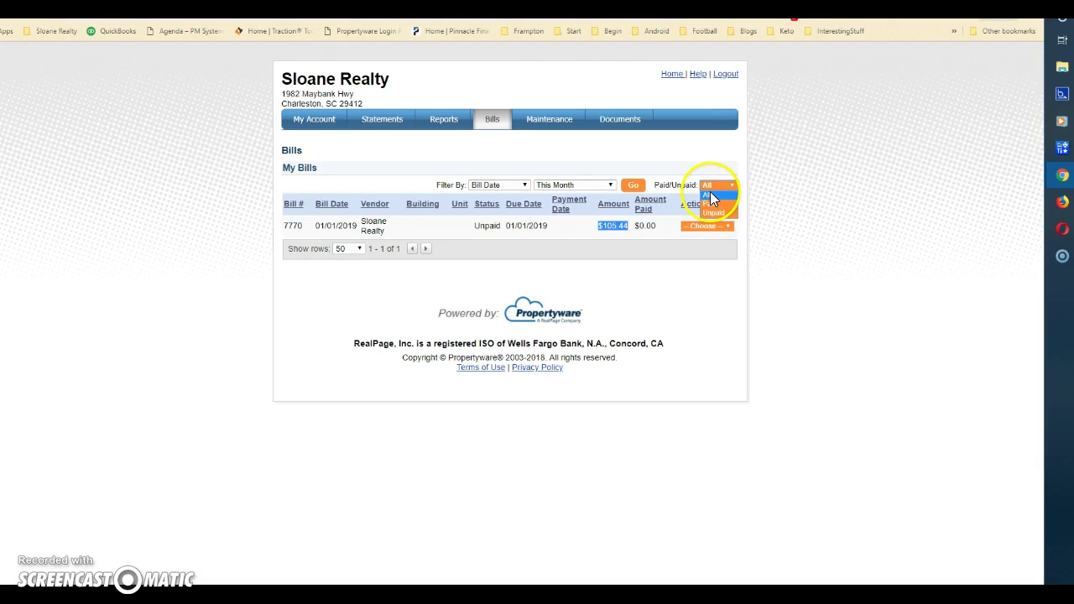
{"action": "left_click", "coordinate": [711, 197]}
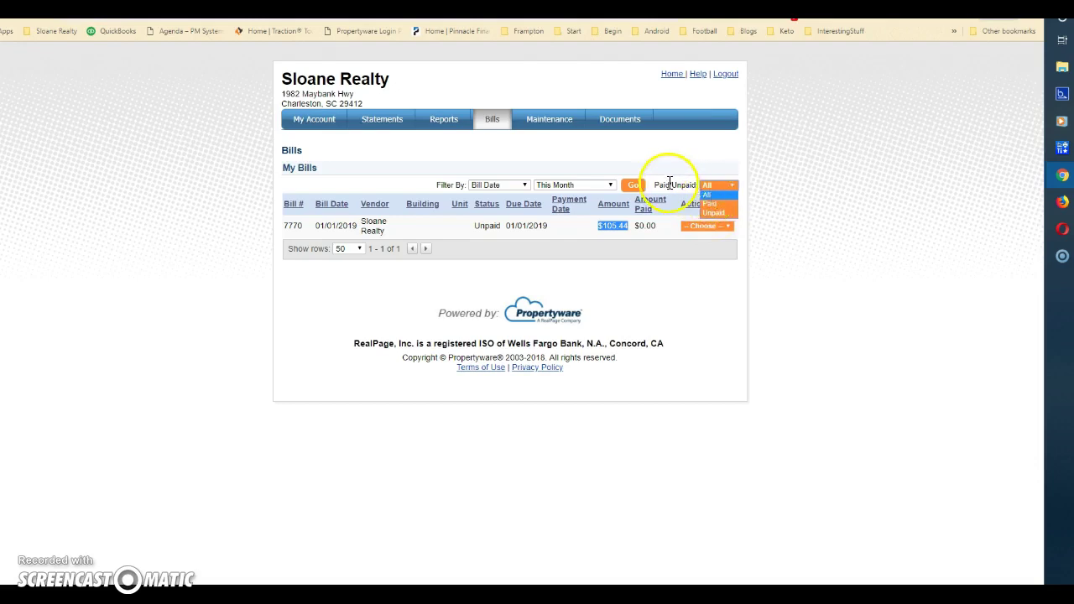
Filter the bills by bill date to Last Year and highlight the Handyman Services bill and its amount paid.
{"action": "left_click", "coordinate": [579, 186]}
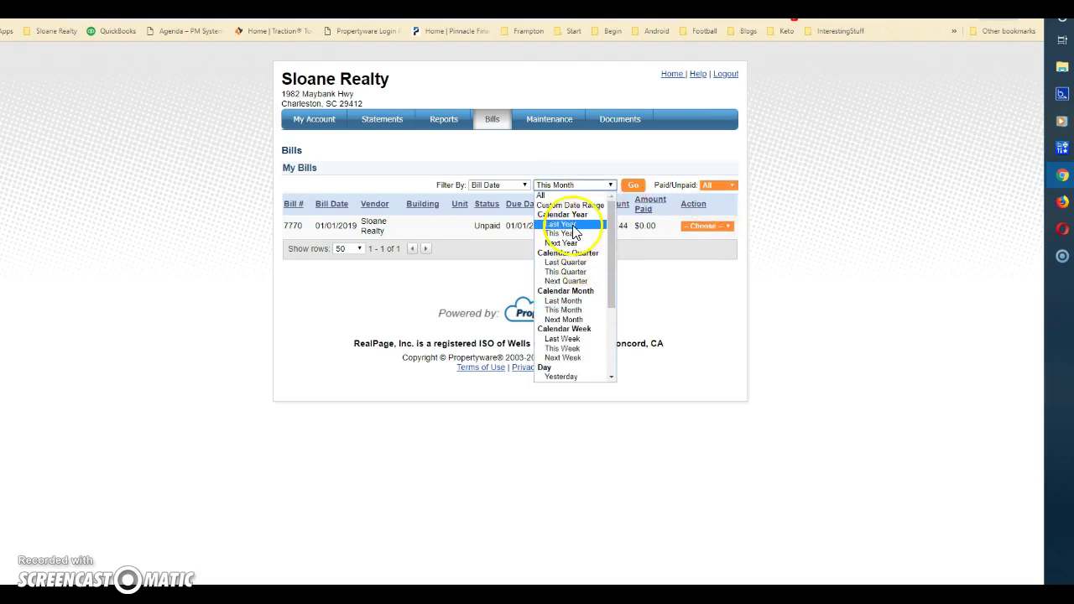
{"action": "left_click", "coordinate": [574, 225]}
{"action": "left_click", "coordinate": [637, 184]}
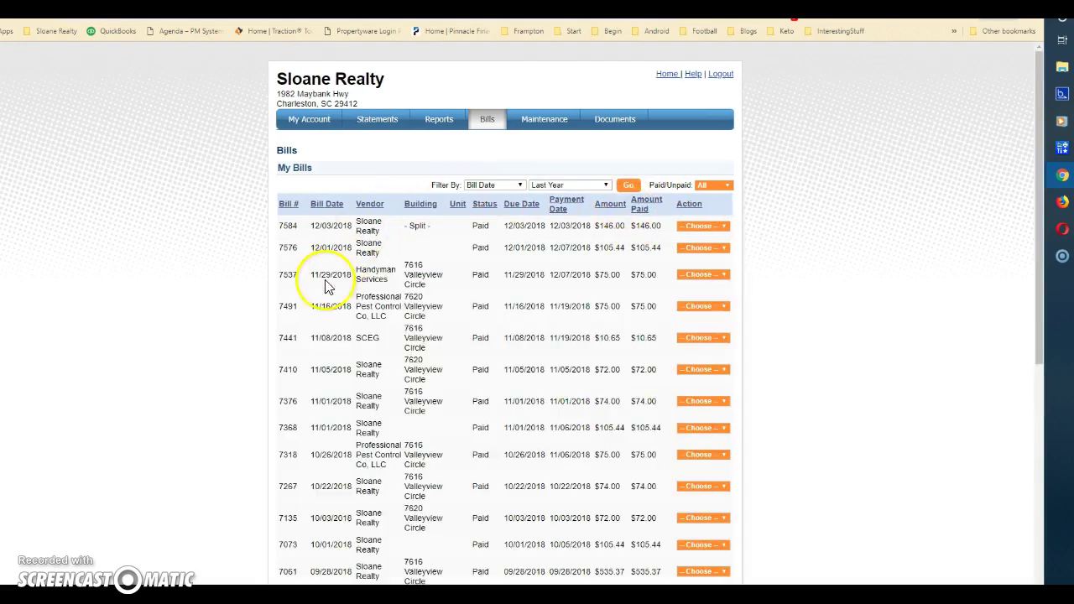
{"action": "left_click_drag", "start_coordinate": [438, 285], "coordinate": [280, 281]}
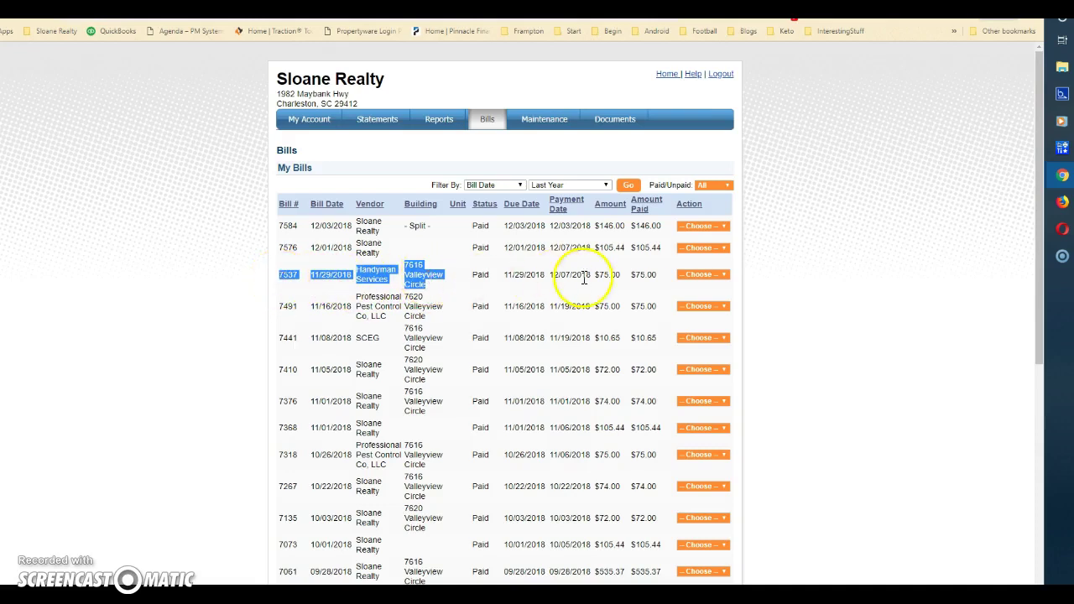
{"action": "left_click_drag", "start_coordinate": [659, 275], "coordinate": [630, 278]}
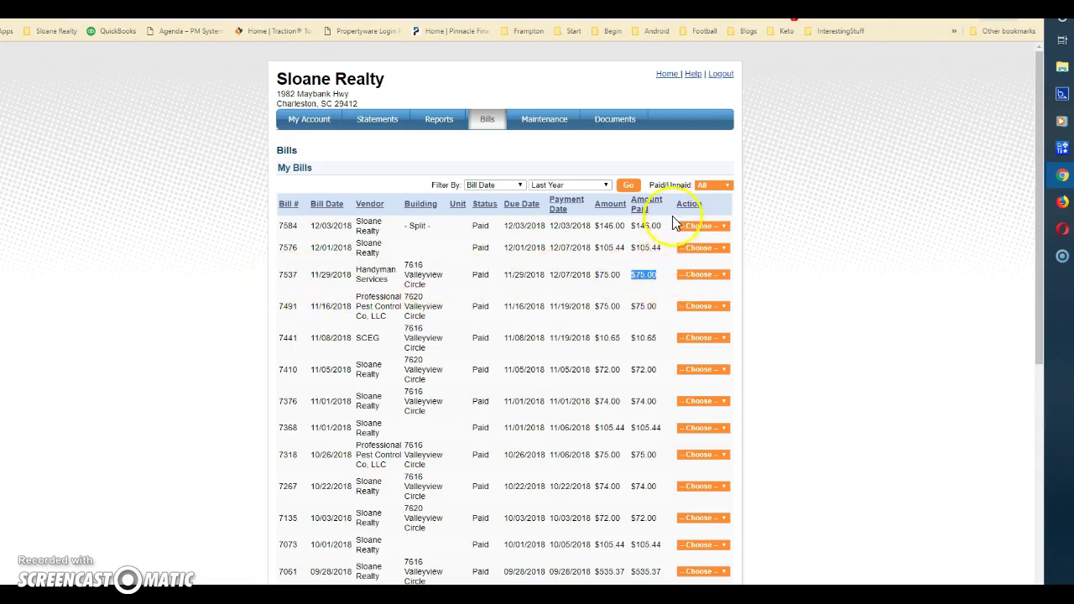
View the Handyman Services bill's details and highlight its description and the check payment method.
{"action": "left_click", "coordinate": [690, 277]}
{"action": "left_click", "coordinate": [694, 292]}
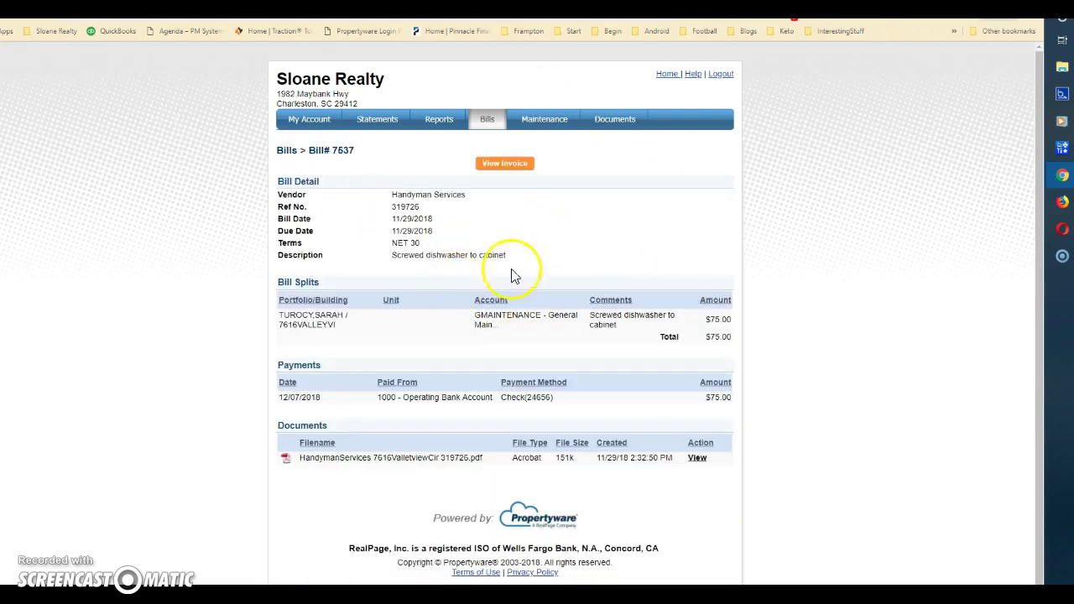
{"action": "triple_click", "coordinate": [394, 257]}
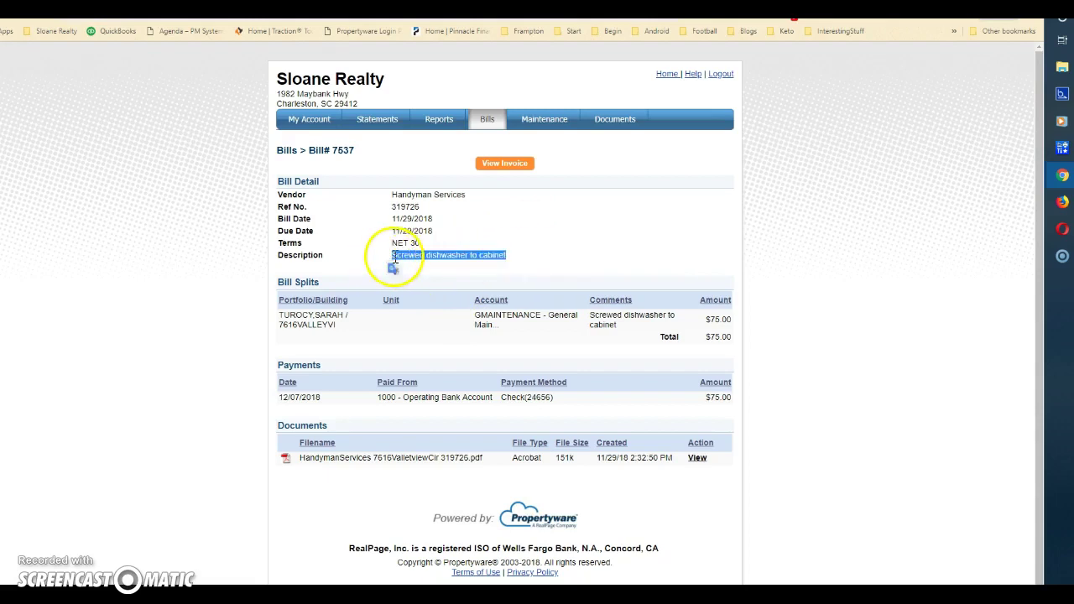
{"action": "left_click", "coordinate": [405, 319]}
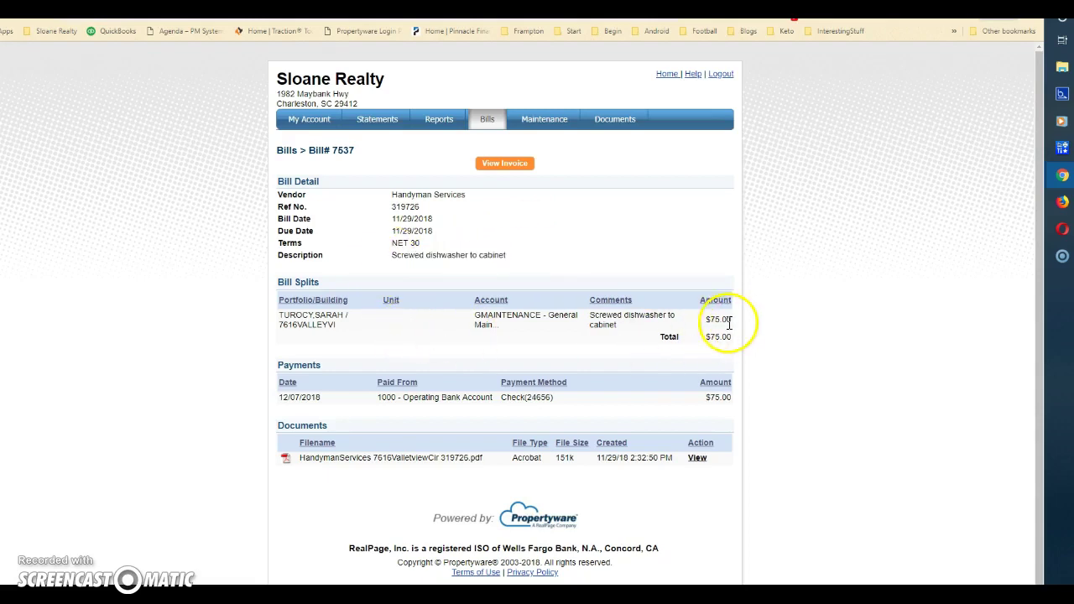
{"action": "left_click_drag", "start_coordinate": [569, 403], "coordinate": [494, 400]}
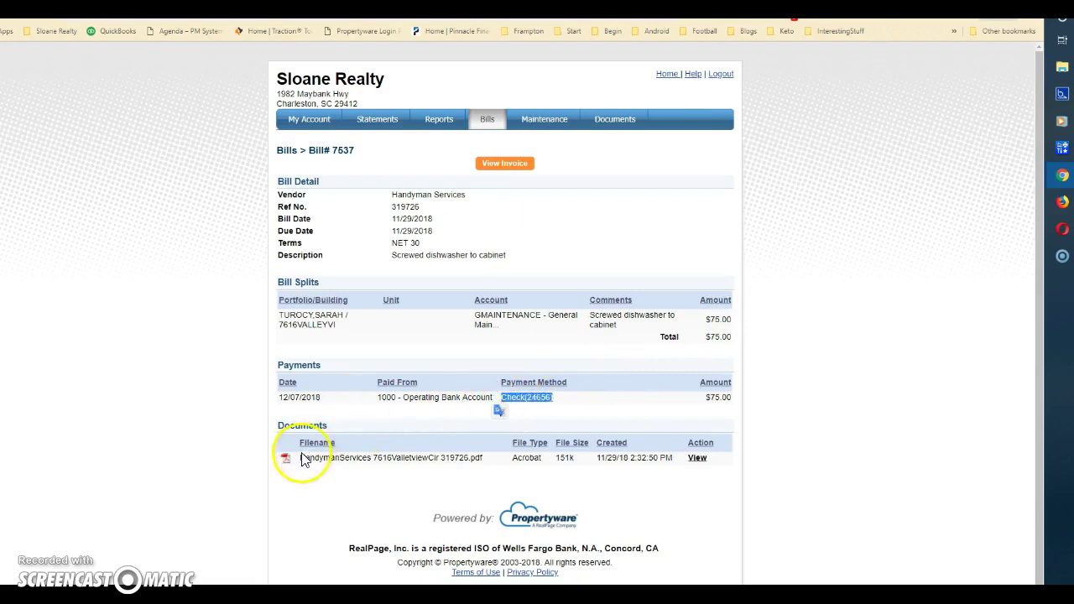
View the invoice PDF attached to the Handyman Services bill and return to the bills list.
{"action": "left_click", "coordinate": [696, 458]}
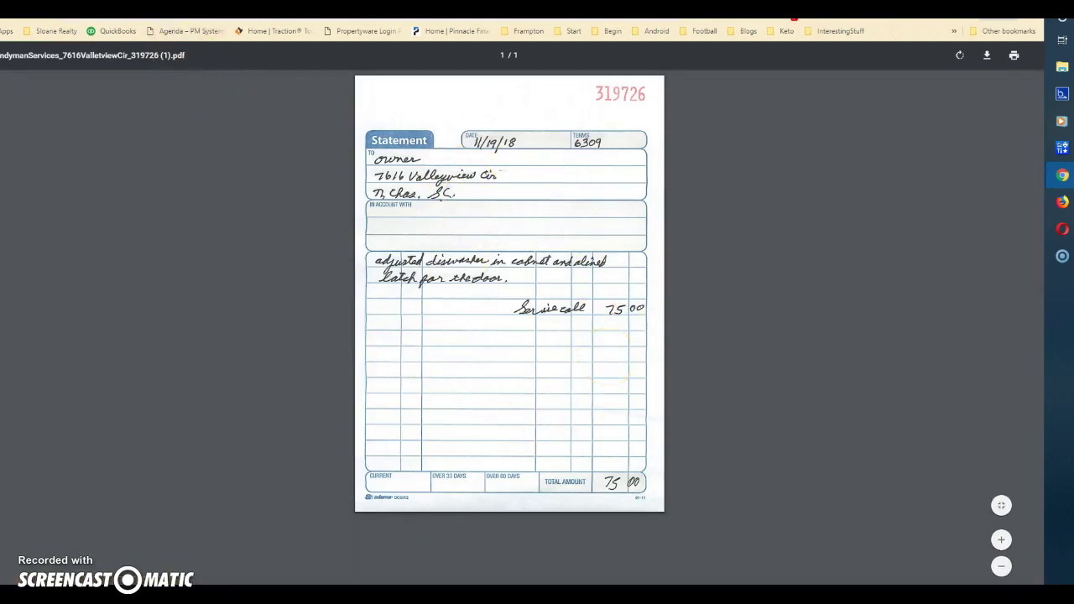
{"action": "key", "text": "alt+Left"}
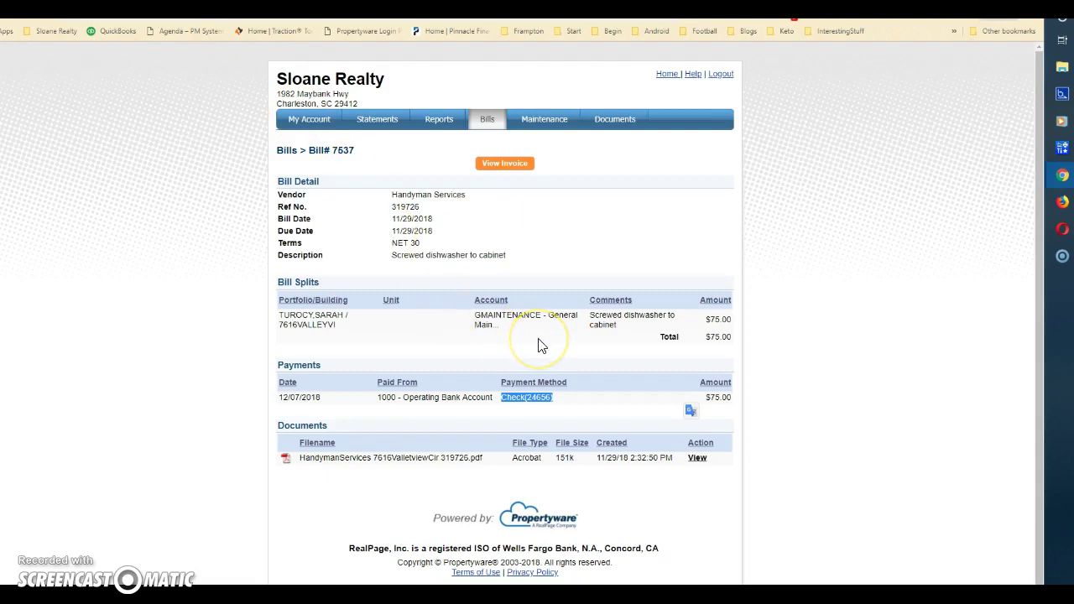
{"action": "left_click", "coordinate": [485, 126]}
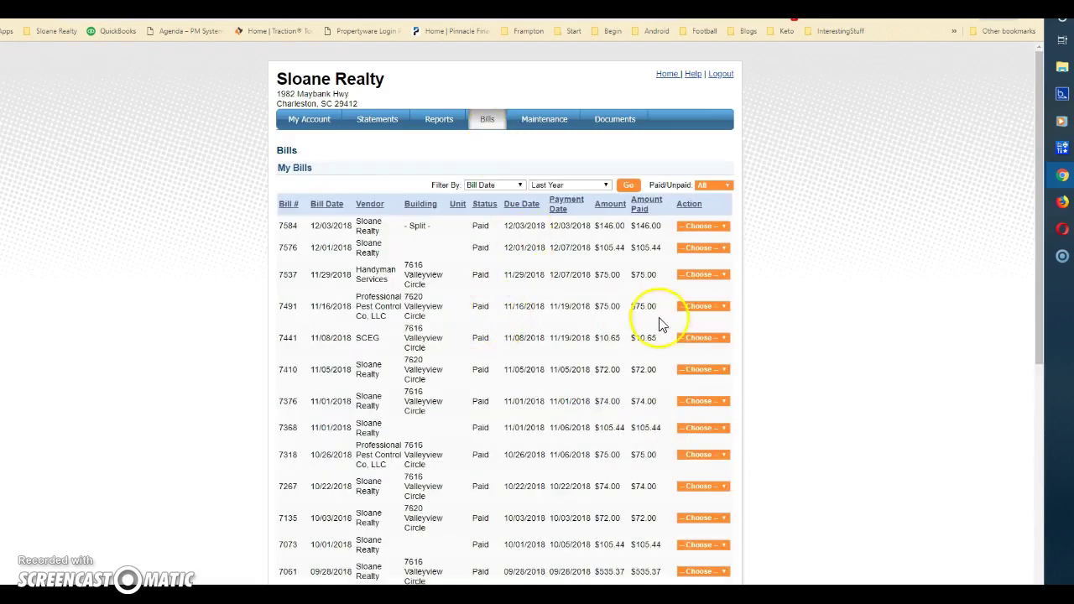
Open the SCEG bill dated 11/08/2018, read through its attached final bill PDF and close the document.
{"action": "left_click", "coordinate": [702, 339]}
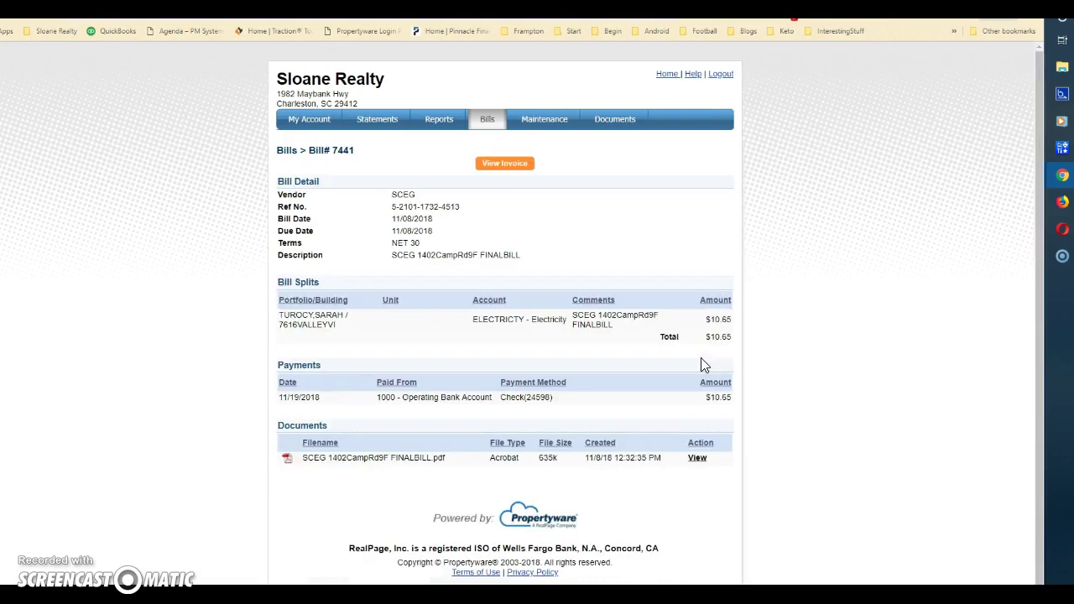
{"action": "left_click", "coordinate": [696, 461]}
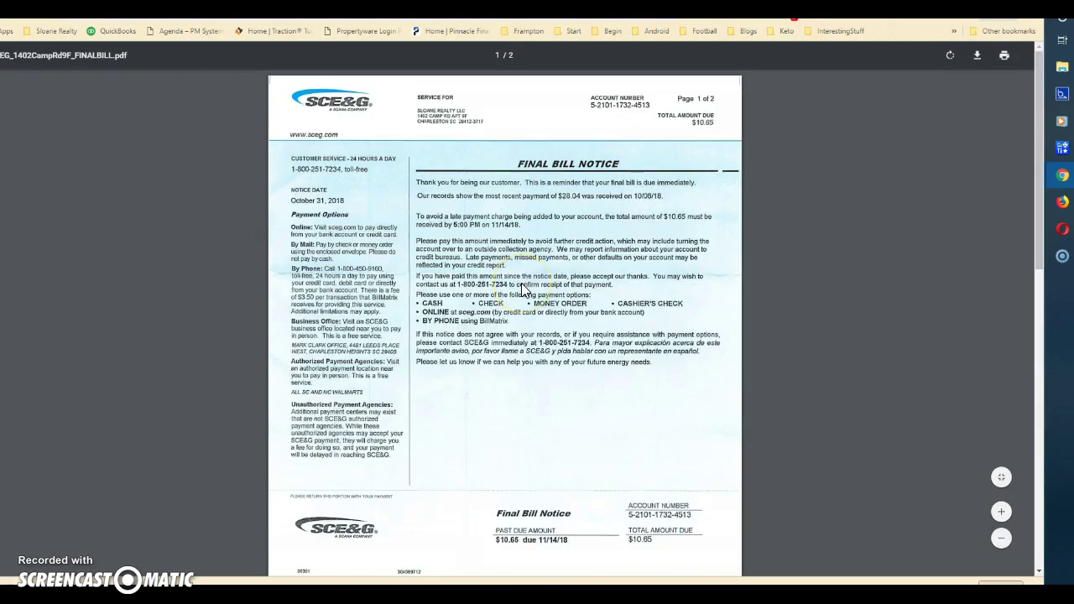
{"action": "scroll", "coordinate": [525, 281], "scroll_direction": "down", "scroll_amount": 8}
{"action": "scroll", "coordinate": [531, 273], "scroll_direction": "down", "scroll_amount": 2}
{"action": "scroll", "coordinate": [531, 274], "scroll_direction": "up", "scroll_amount": 10}
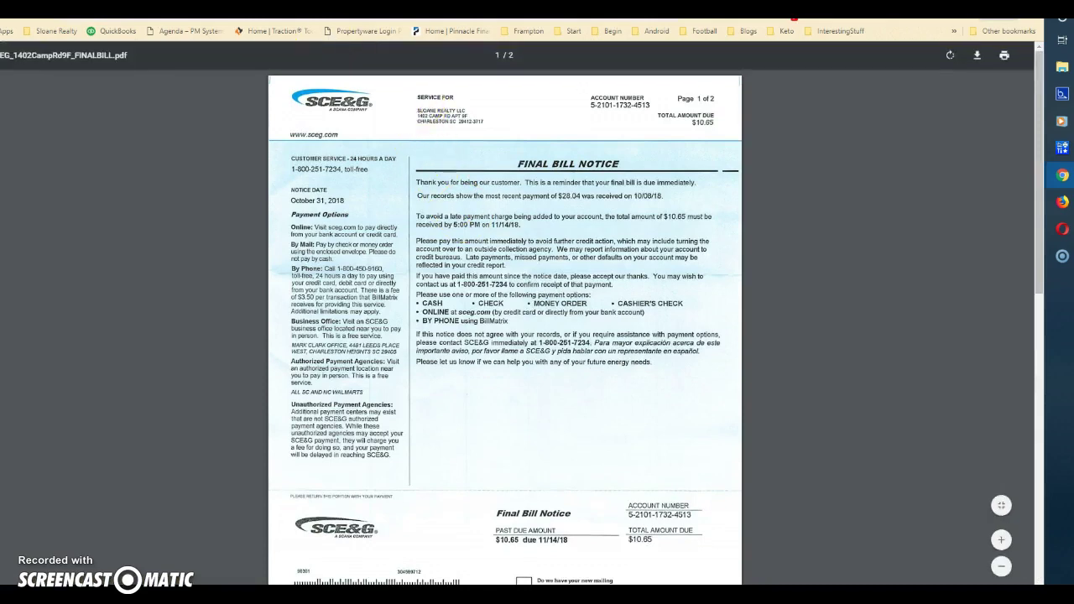
{"action": "key", "text": "ctrl+w"}
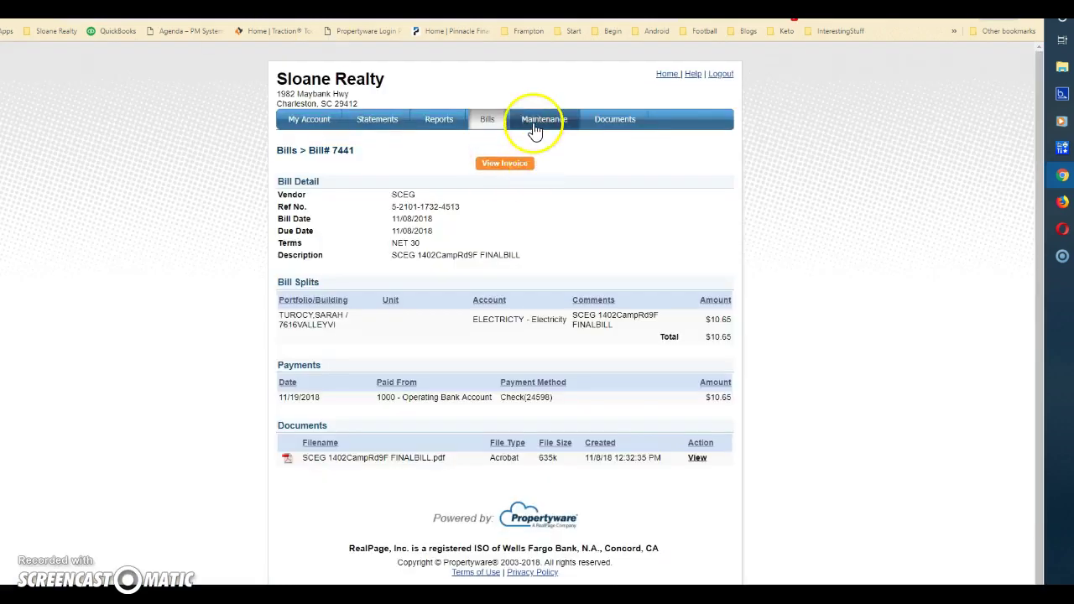
Show the maintenance work orders with the status filter set to All.
{"action": "key", "text": "alt+Left"}
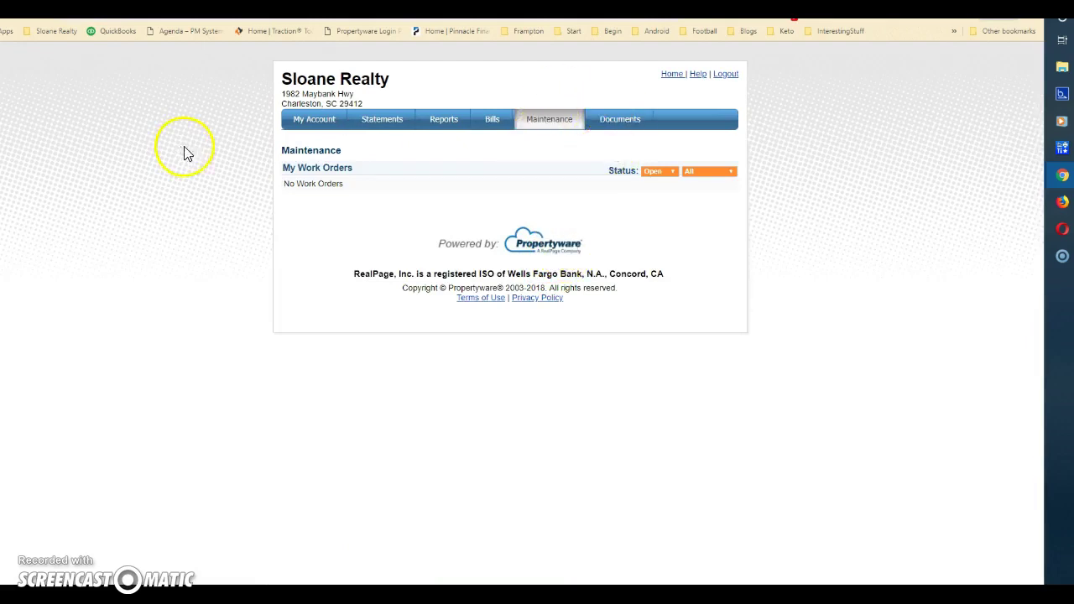
{"action": "left_click", "coordinate": [665, 172]}
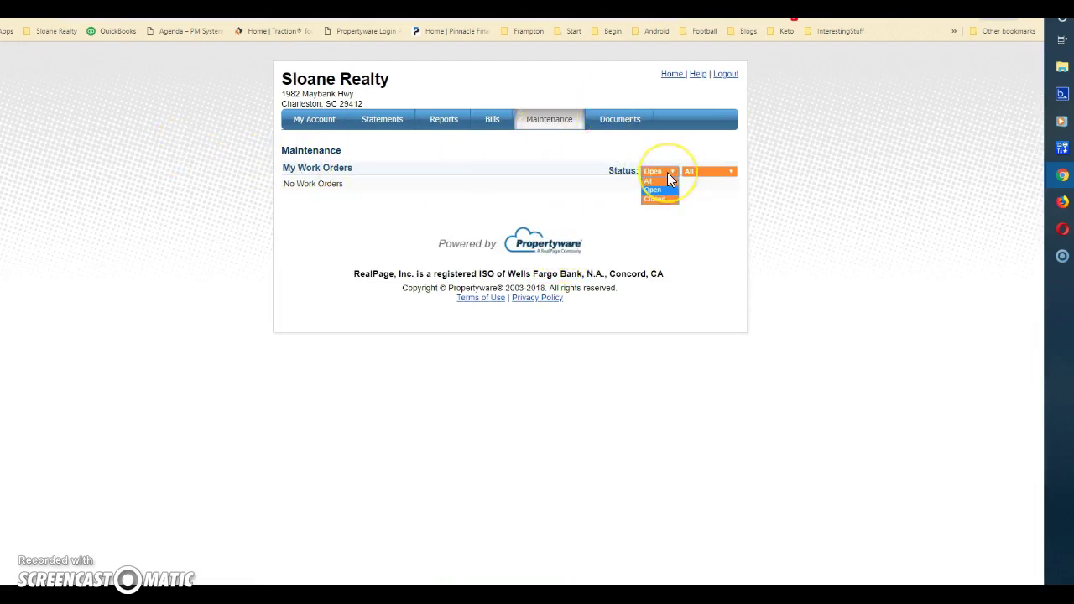
{"action": "left_click", "coordinate": [665, 195]}
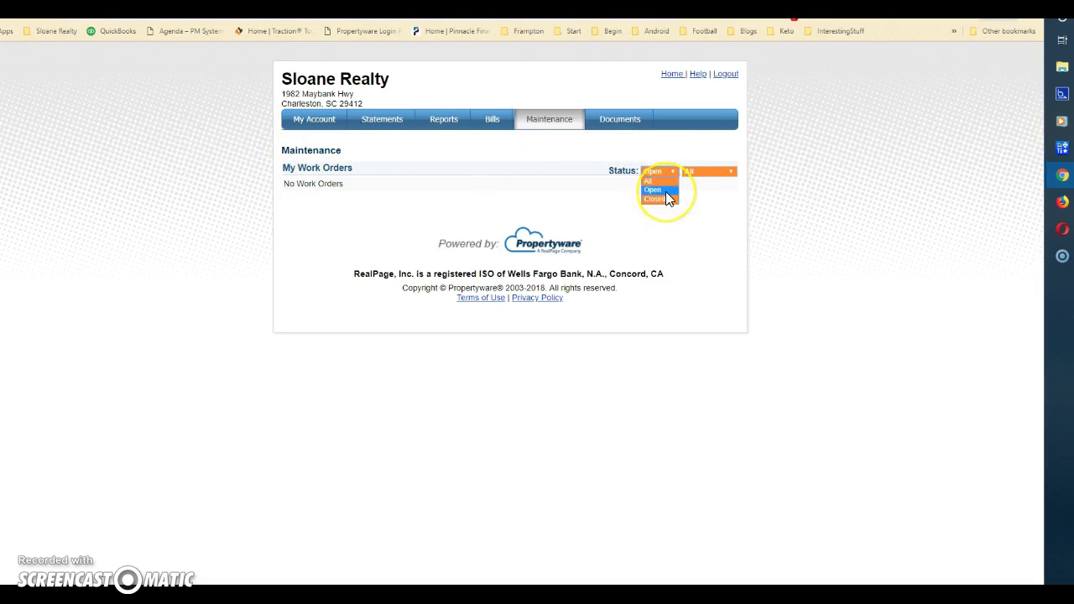
{"action": "left_click", "coordinate": [666, 200]}
{"action": "left_click", "coordinate": [664, 182]}
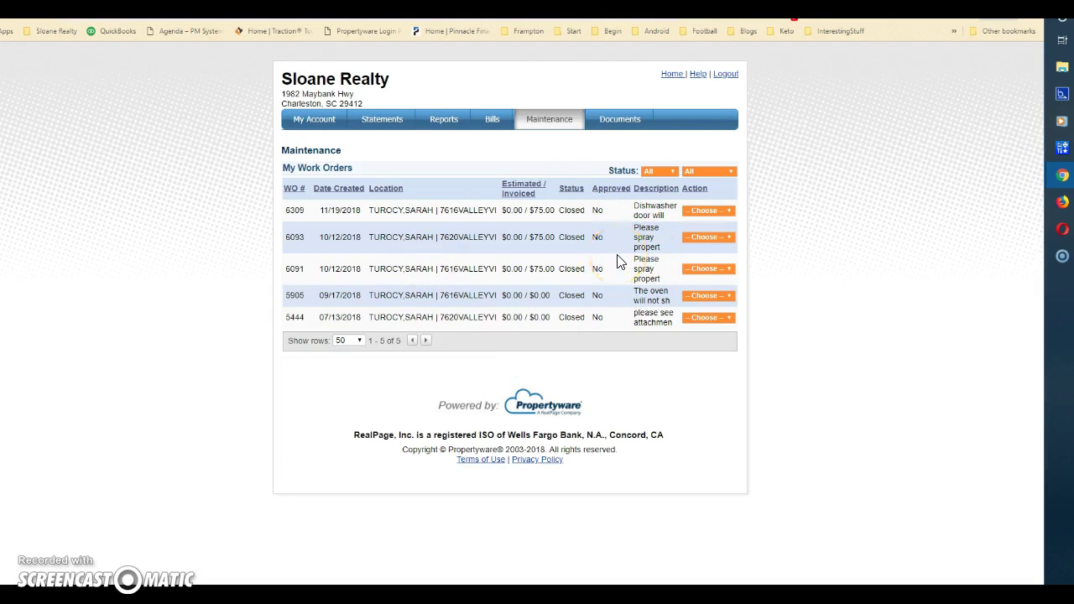
Open the dishwasher door work order created 11/19/2018 and review its details and notes fields.
{"action": "left_click", "coordinate": [725, 173]}
{"action": "left_click", "coordinate": [717, 173]}
{"action": "left_click", "coordinate": [712, 220]}
{"action": "left_click", "coordinate": [716, 231]}
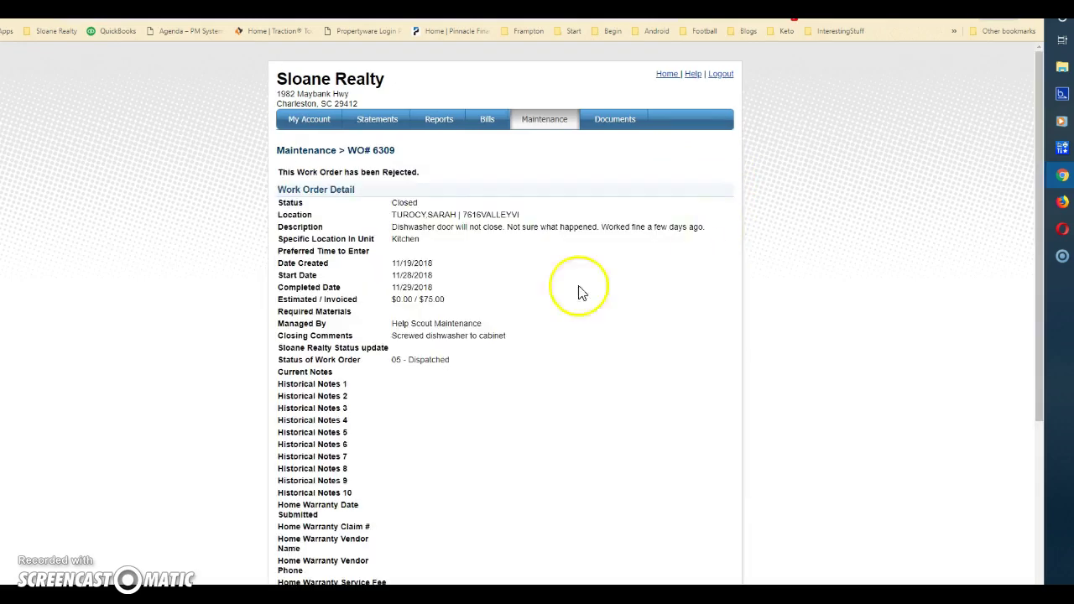
{"action": "scroll", "coordinate": [510, 328], "scroll_direction": "down", "scroll_amount": 4}
{"action": "scroll", "coordinate": [512, 317], "scroll_direction": "up", "scroll_amount": 2}
{"action": "scroll", "coordinate": [511, 310], "scroll_direction": "up", "scroll_amount": 1}
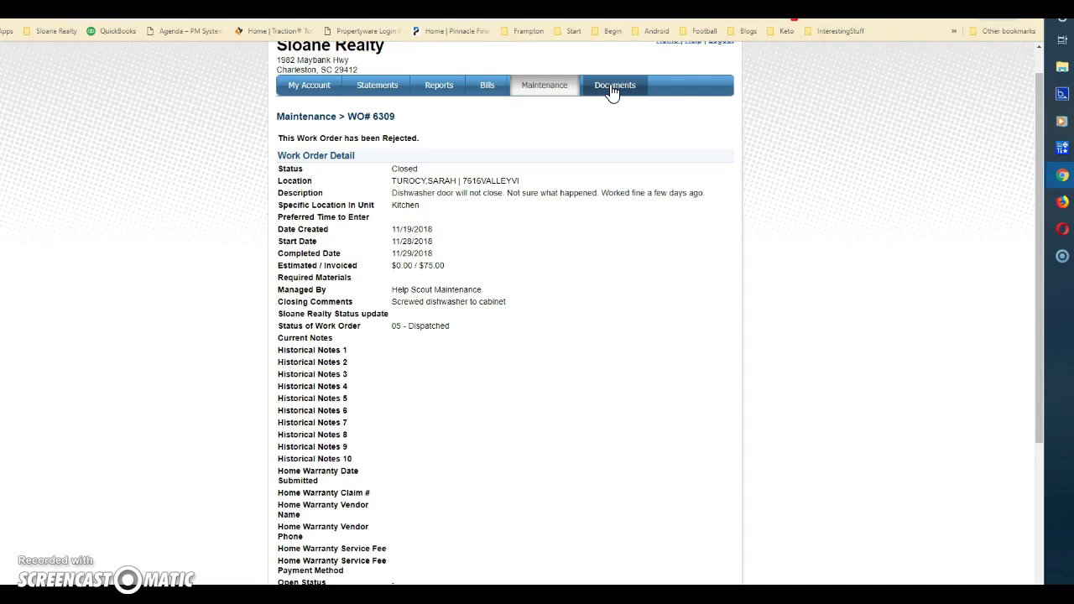
Look over the portfolio, lease and inspection documents and return to the account overview.
{"action": "left_click", "coordinate": [613, 87]}
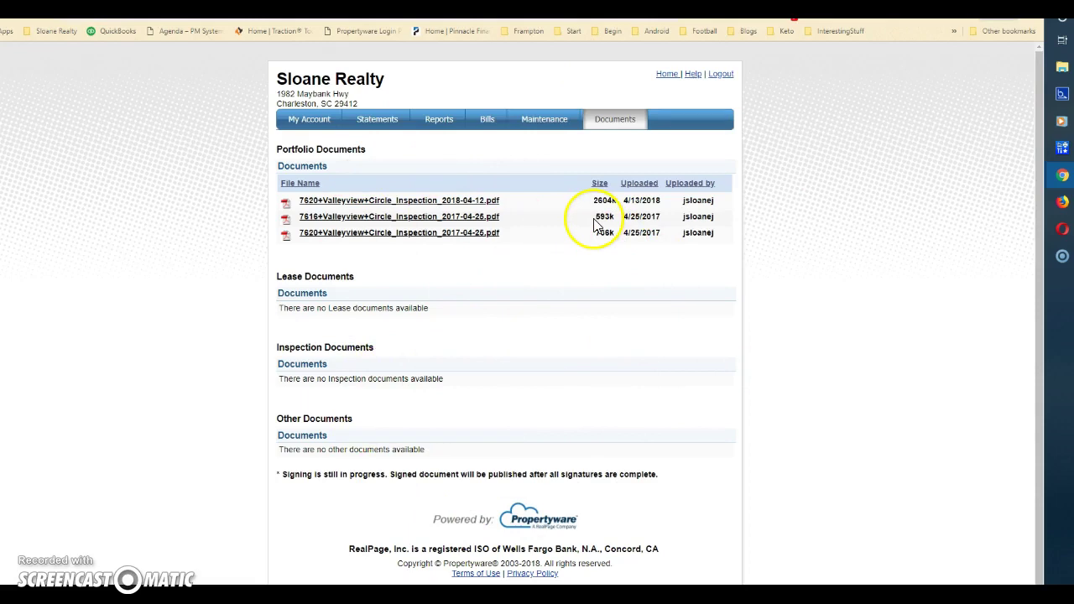
{"action": "left_click", "coordinate": [307, 123]}
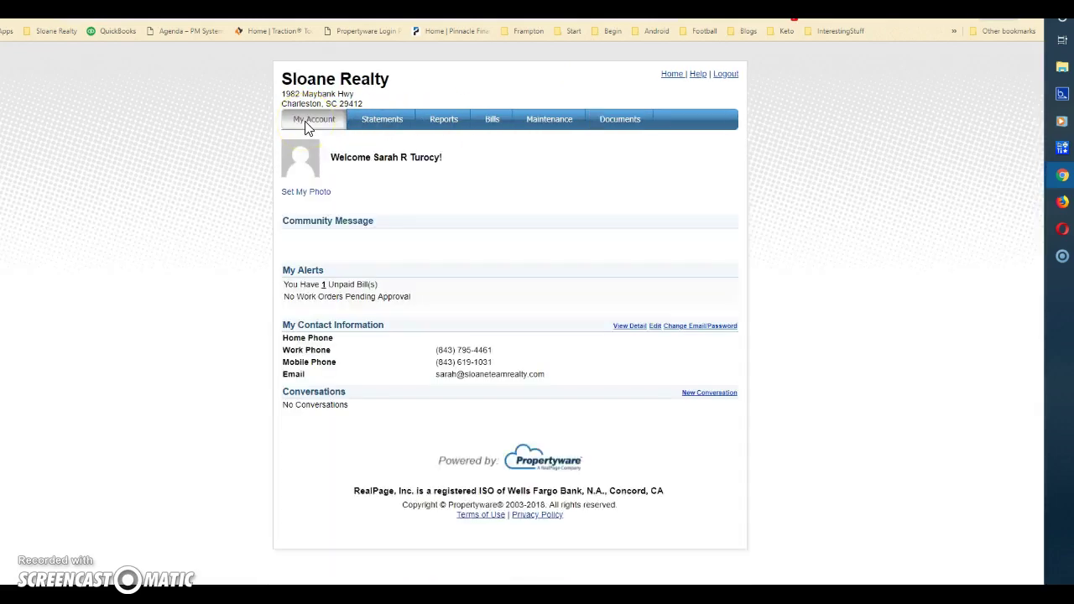